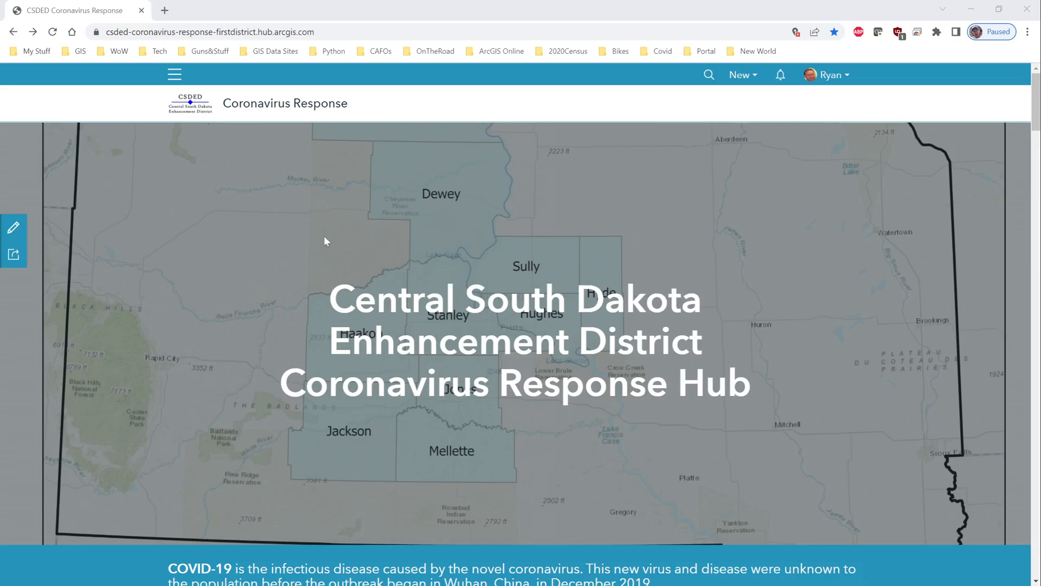
# Open the COVID Business Survey Manager from the hub page's Local Resources section
pyautogui.scroll(-5, 391, 423)
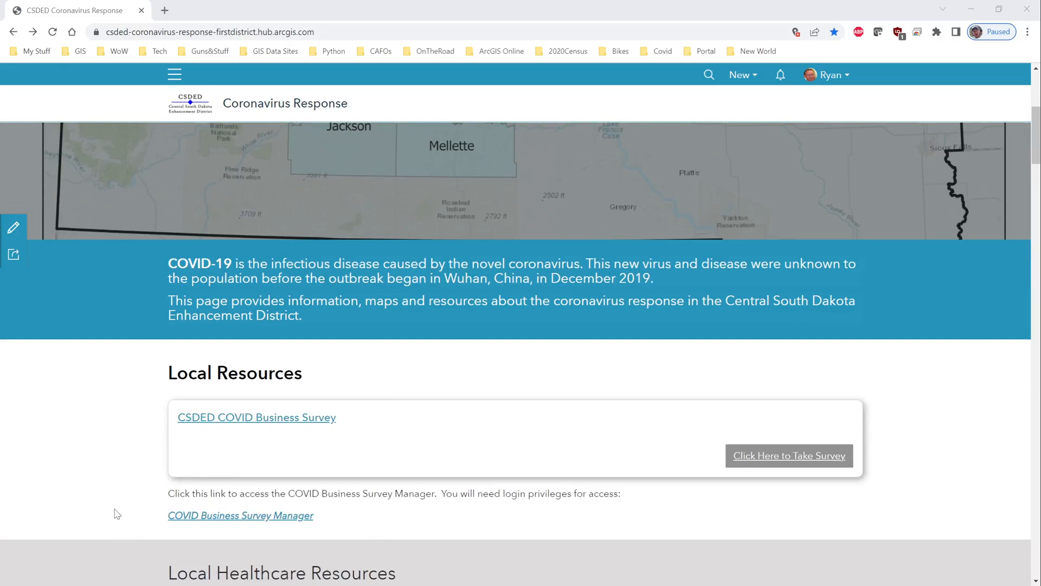
pyautogui.scroll(-2, 465, 432)
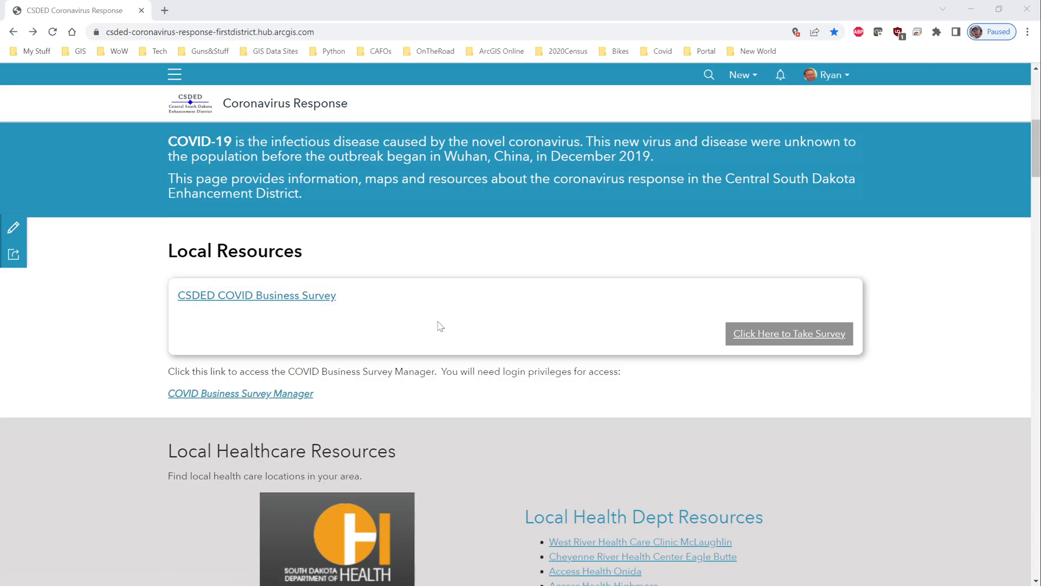
pyautogui.click(220, 395)
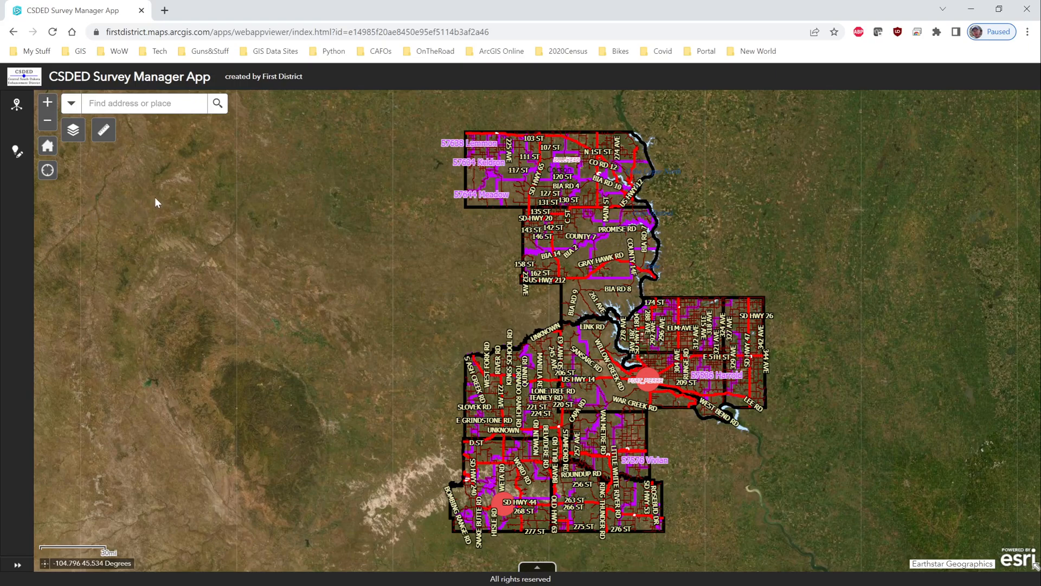
# Open the layer list and expand the legends of the CSDED COVID Business Survey, CityBoundaries and Parcels layers
pyautogui.click(73, 131)
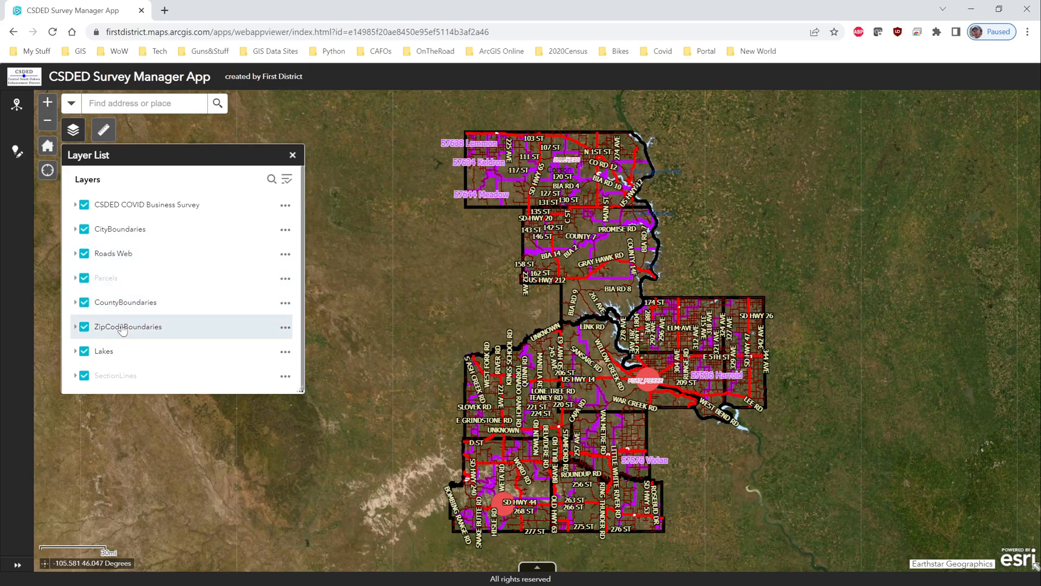
pyautogui.scroll(-1, 125, 343)
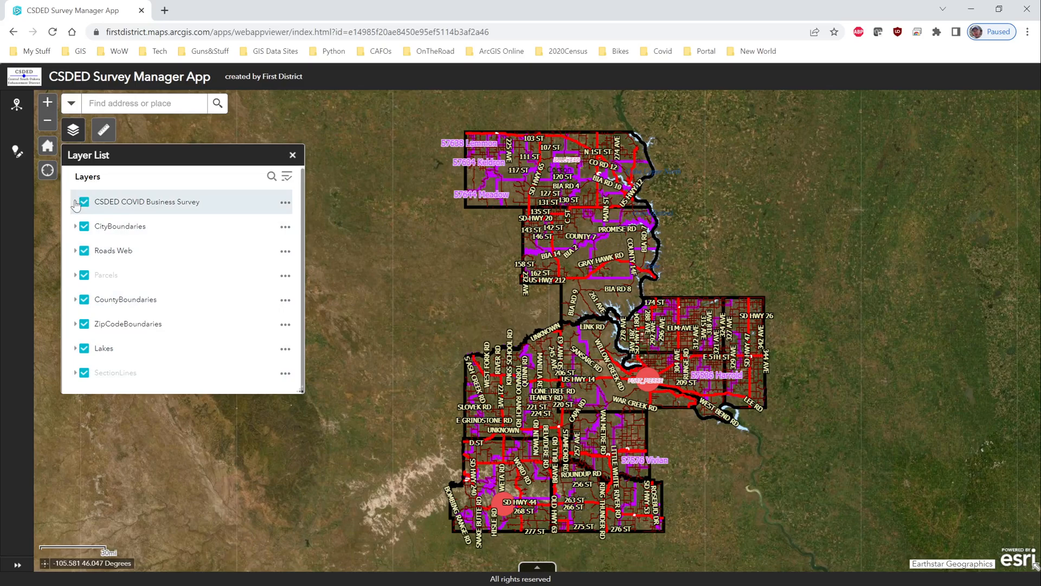
pyautogui.click(75, 201)
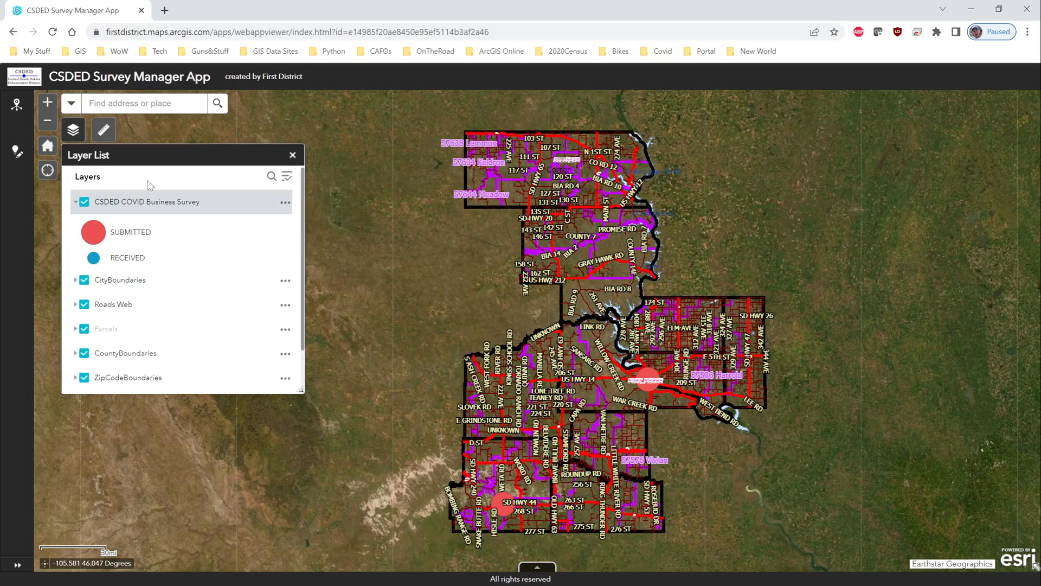
pyautogui.click(130, 208)
pyautogui.click(111, 279)
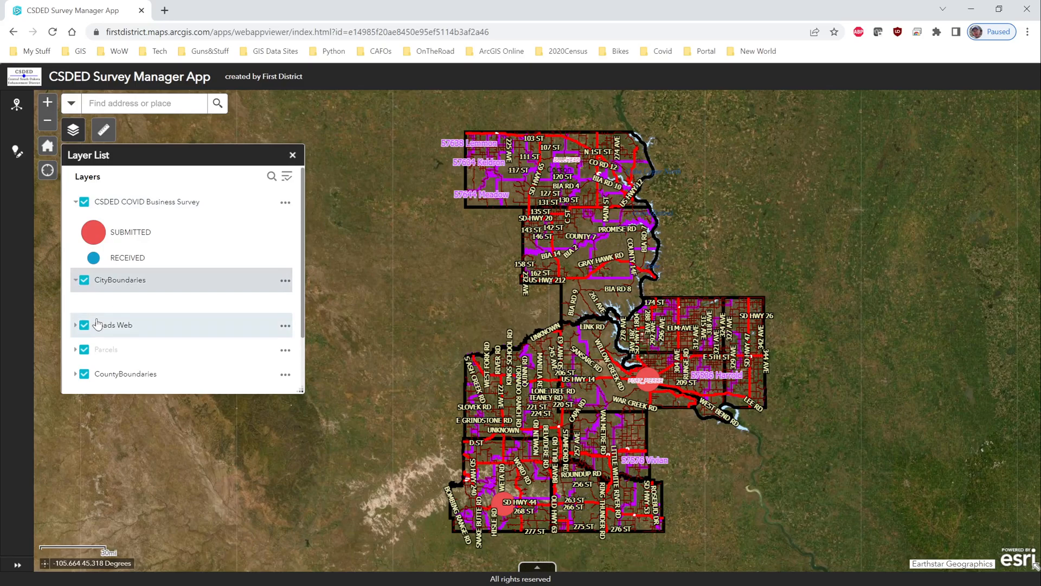
pyautogui.click(167, 343)
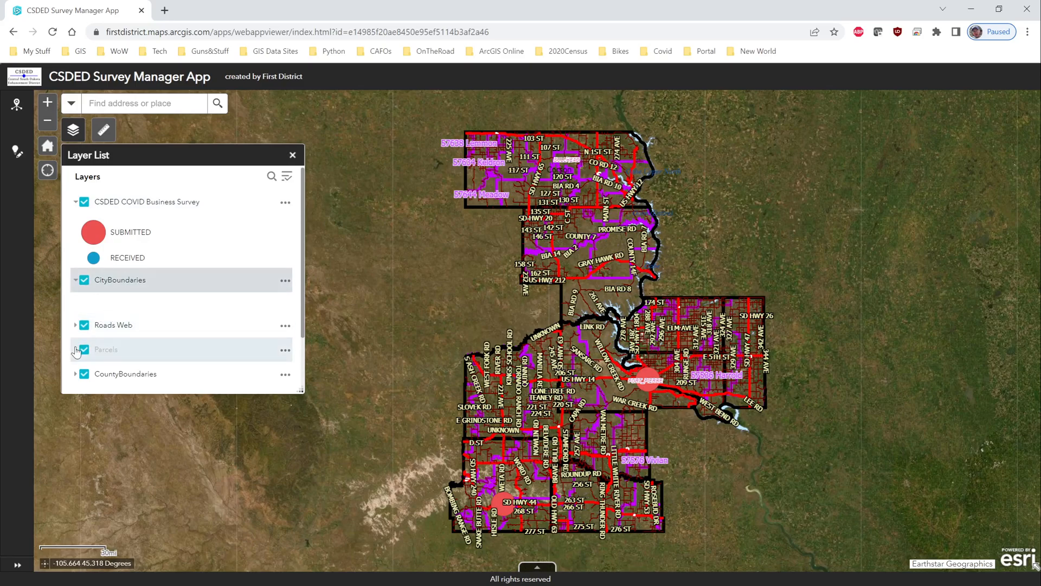
# Expand the legends of the CountyBoundaries, ZipCodeBoundaries, Lakes and SectionLines layers, and close the layer list
pyautogui.scroll(-2, 167, 343)
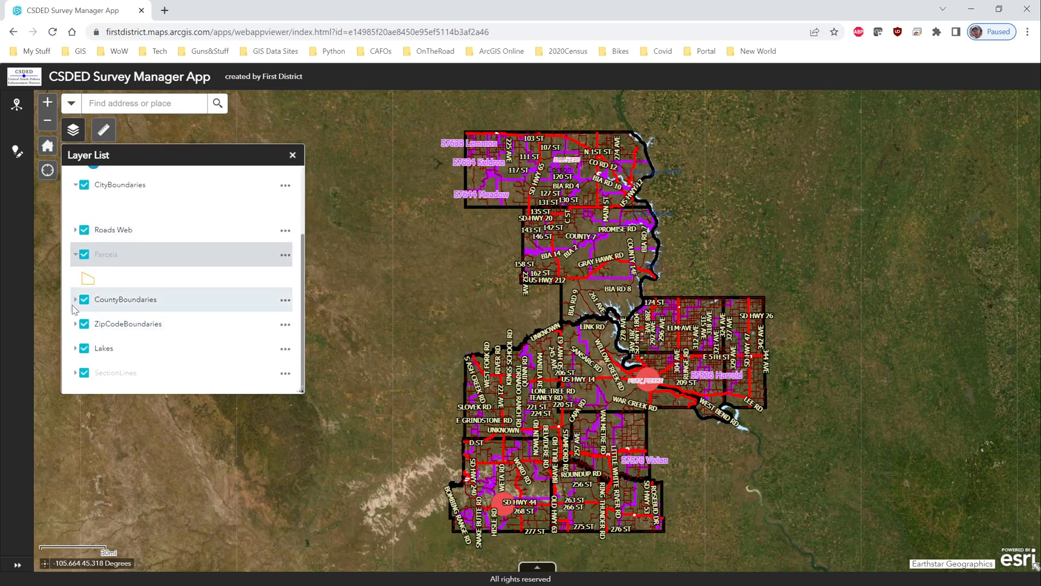
pyautogui.click(76, 299)
pyautogui.scroll(-1, 120, 316)
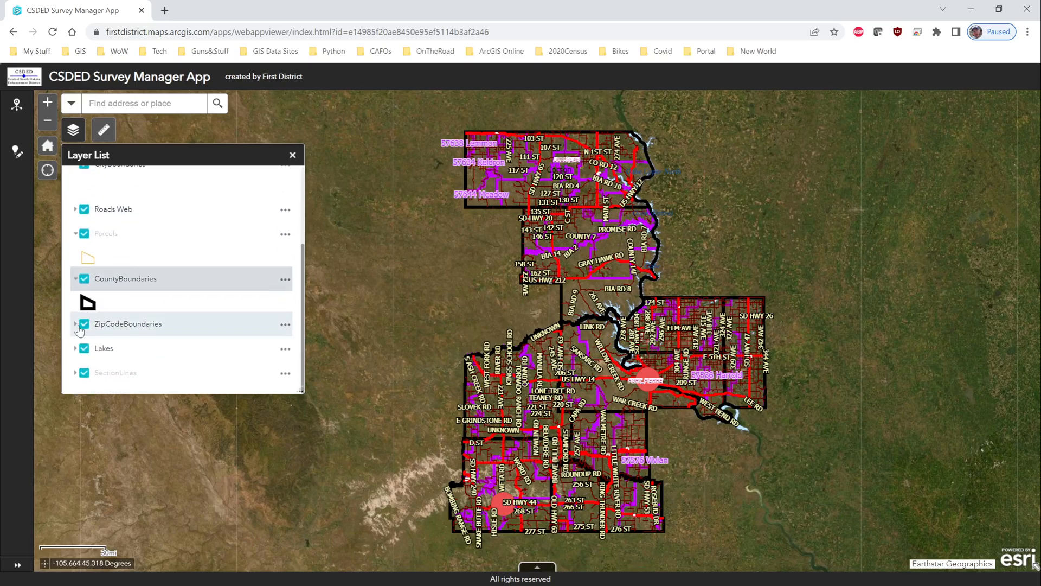
pyautogui.click(77, 324)
pyautogui.scroll(-1, 108, 325)
pyautogui.click(139, 343)
pyautogui.scroll(-1, 138, 340)
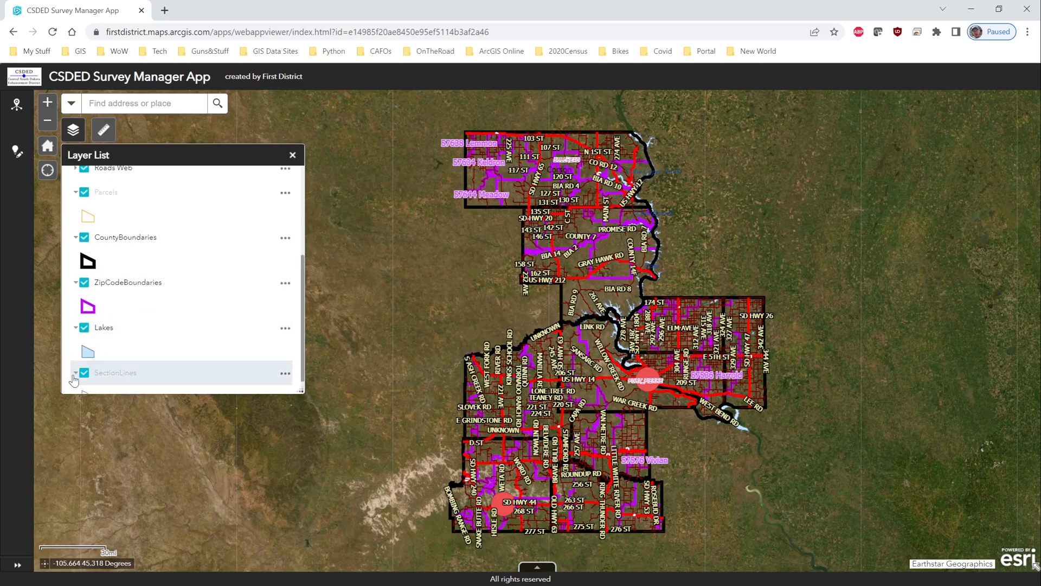
pyautogui.click(76, 375)
pyautogui.scroll(-1, 103, 374)
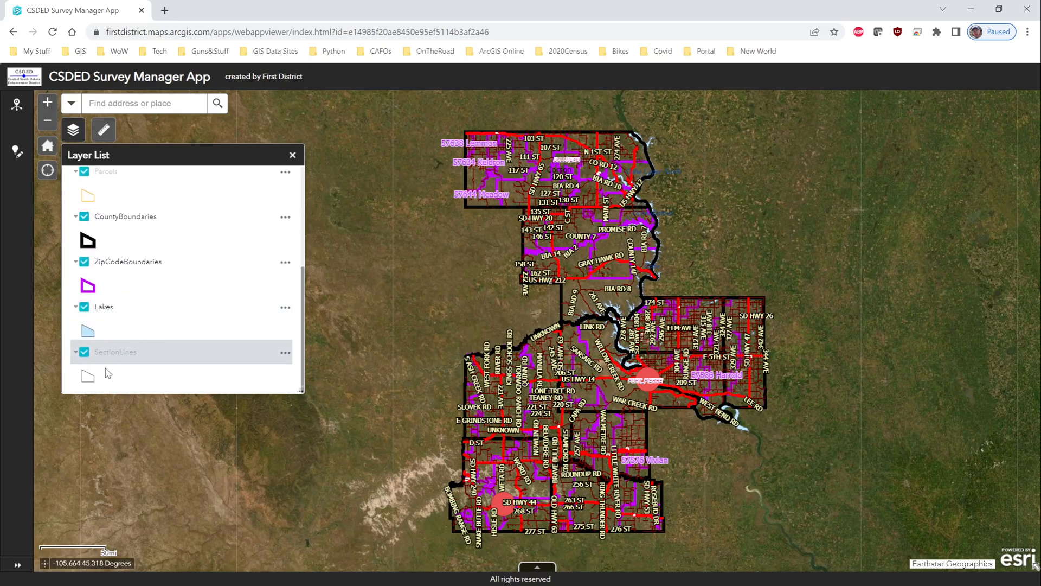
pyautogui.click(292, 155)
# Measure the location in degrees of a point just west of the district's northern counties
pyautogui.click(104, 130)
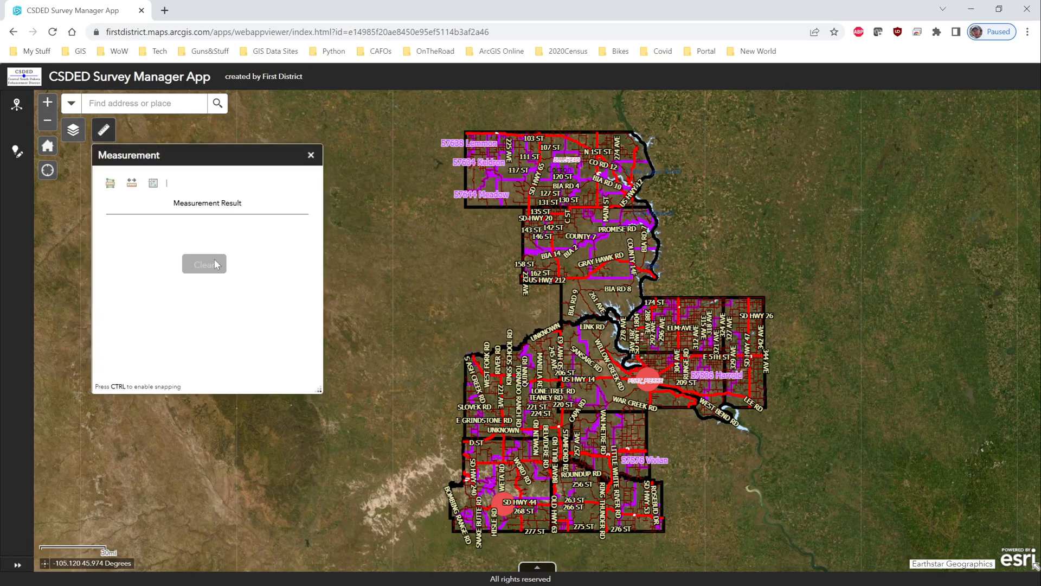
pyautogui.click(153, 183)
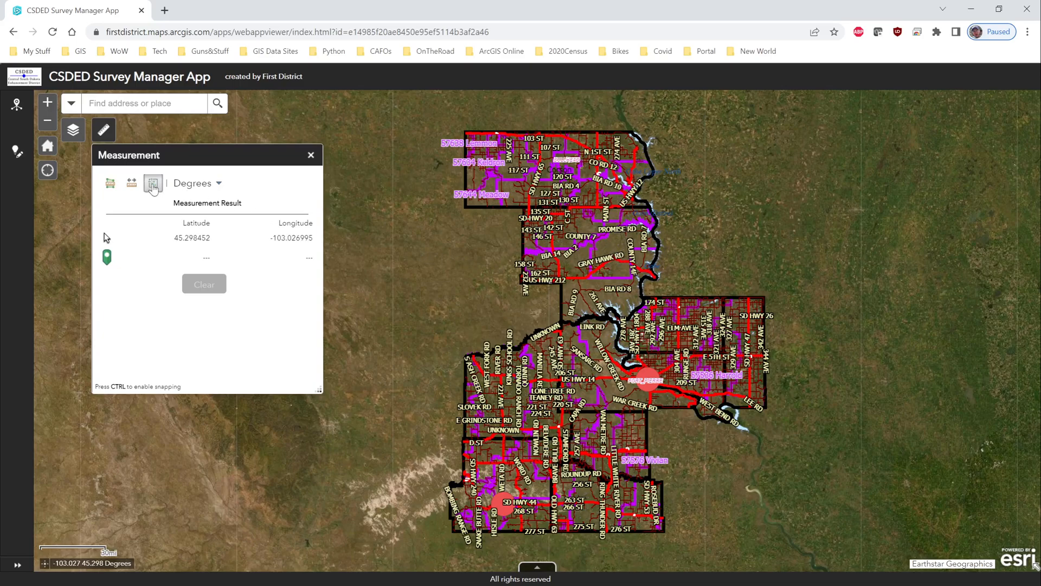
pyautogui.click(485, 255)
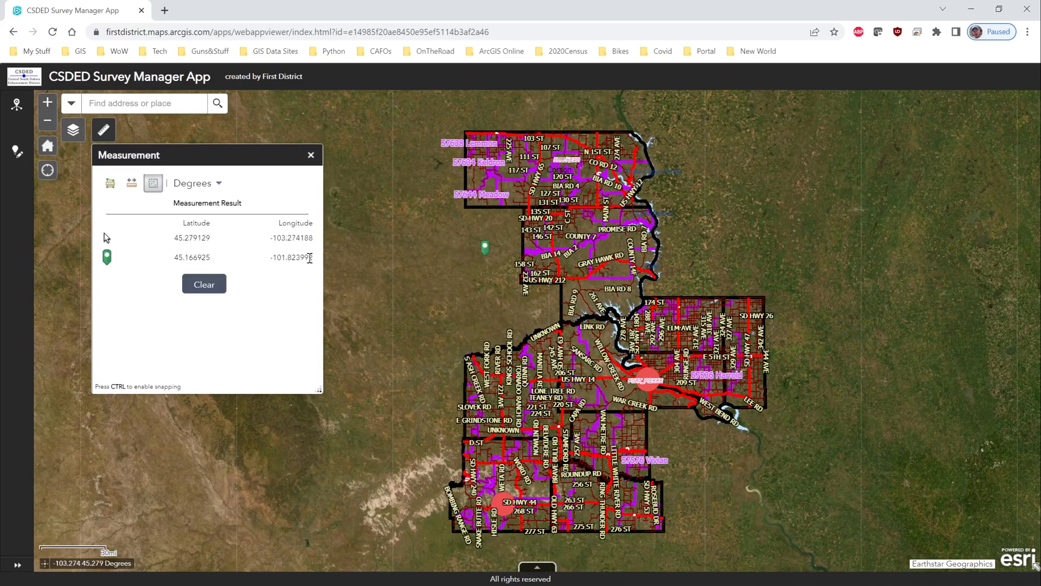
# Copy the marked point's latitude and longitude from the measurement result
pyautogui.moveTo(316, 263); pyautogui.dragTo(178, 259)
pyautogui.moveTo(317, 263); pyautogui.dragTo(174, 263)
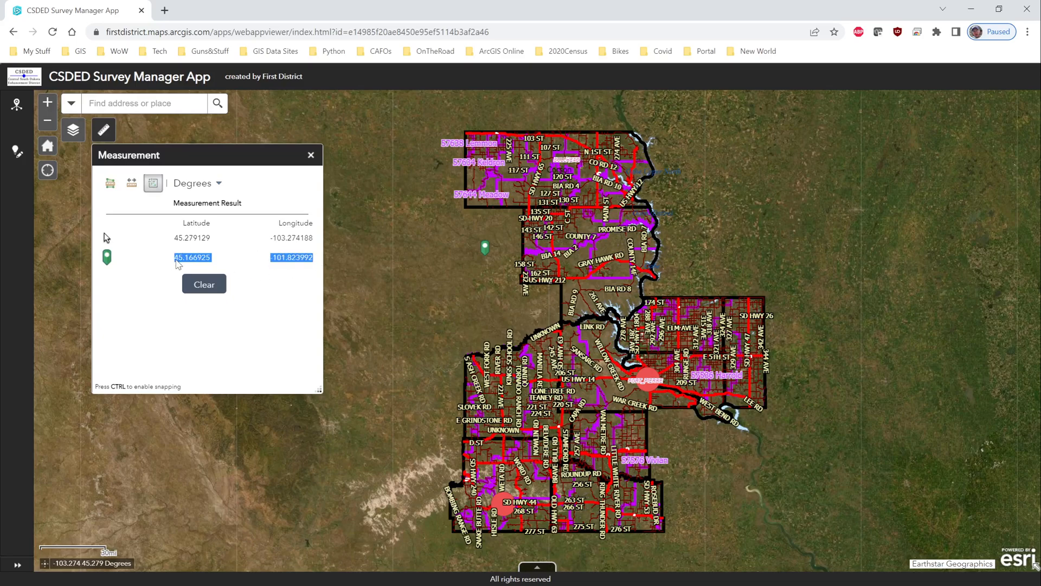
pyautogui.rightClick(174, 263)
pyautogui.click(221, 273)
pyautogui.click(298, 259)
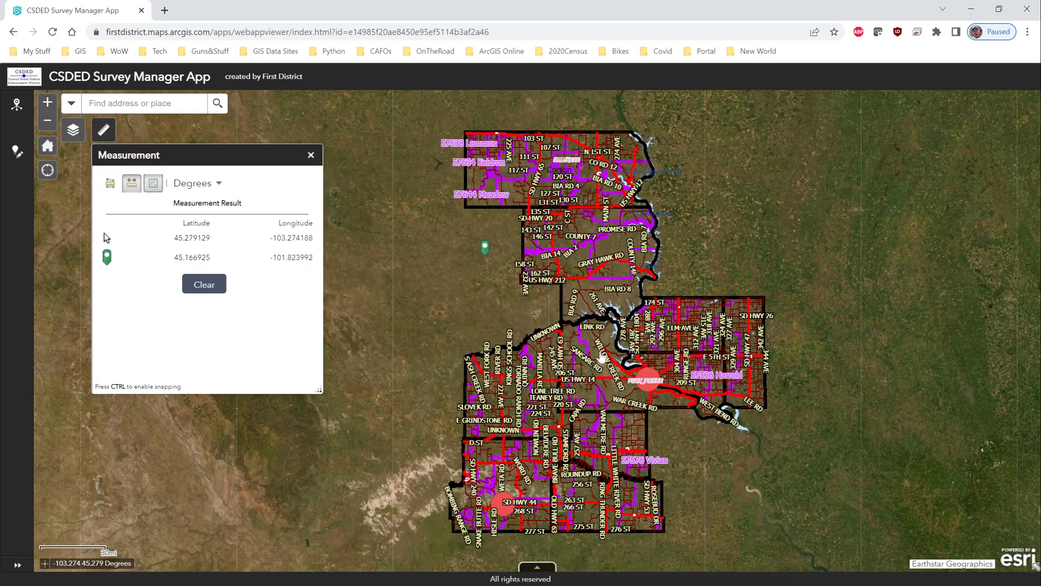
# View the attributes of the section north of 213 St and east of US HWY 14, and close them
pyautogui.click(131, 184)
pyautogui.scroll(4, 584, 415)
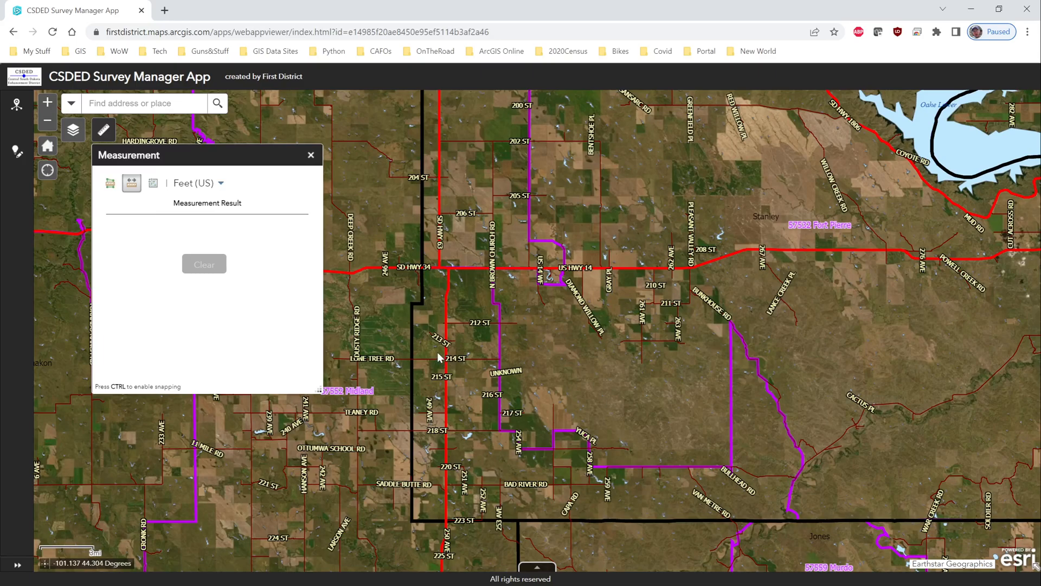
pyautogui.scroll(1, 448, 373)
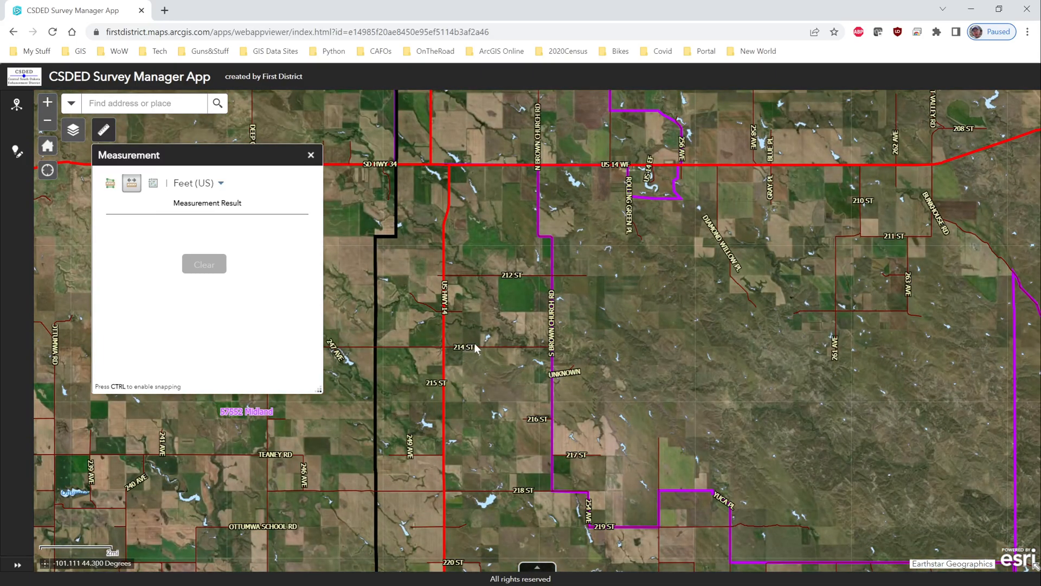
pyautogui.scroll(1, 473, 281)
pyautogui.scroll(1, 473, 279)
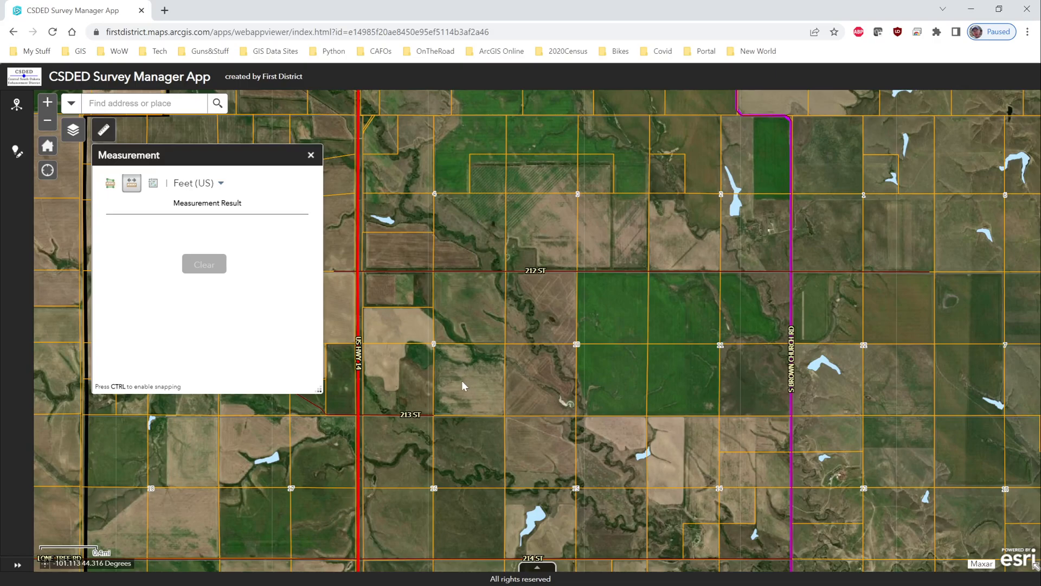
pyautogui.scroll(2, 461, 381)
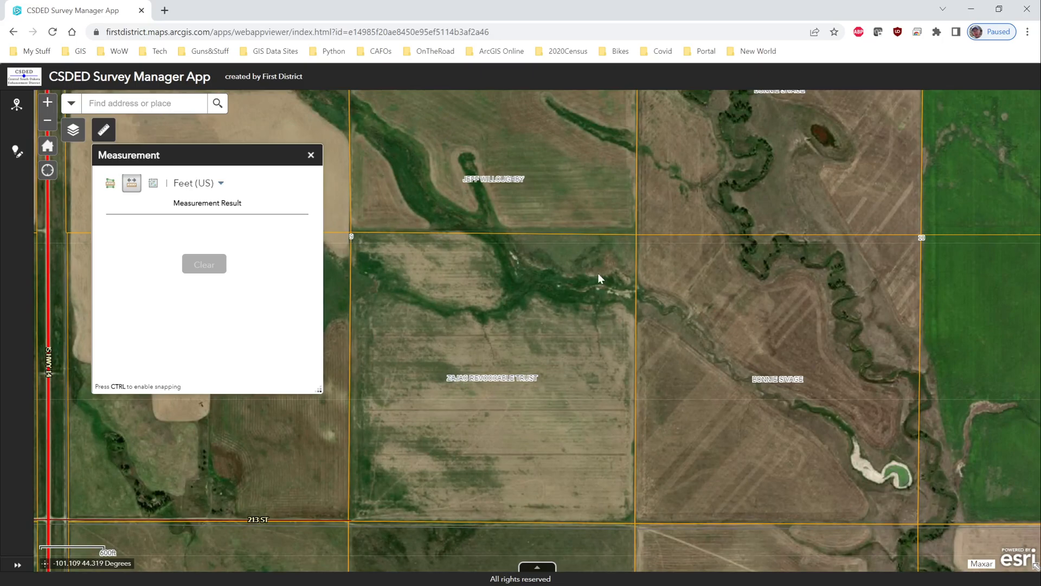
pyautogui.moveTo(424, 316); pyautogui.dragTo(572, 284)
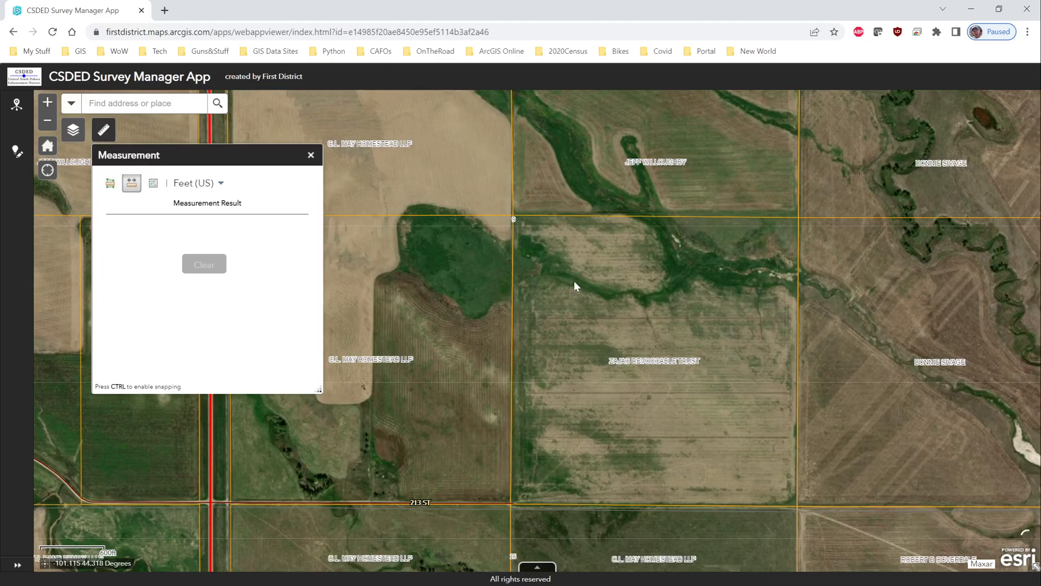
pyautogui.click(133, 186)
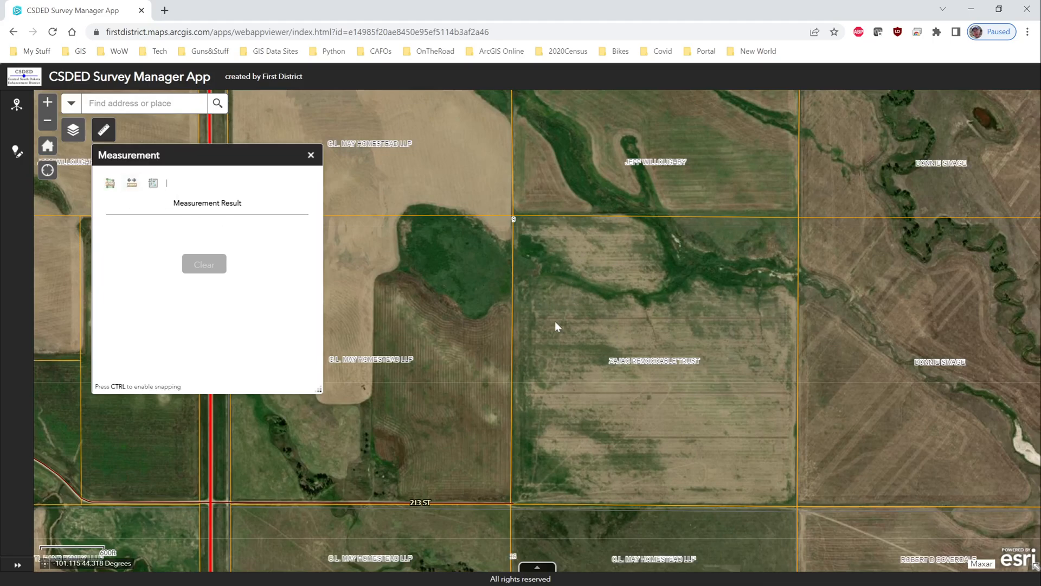
pyautogui.click(512, 316)
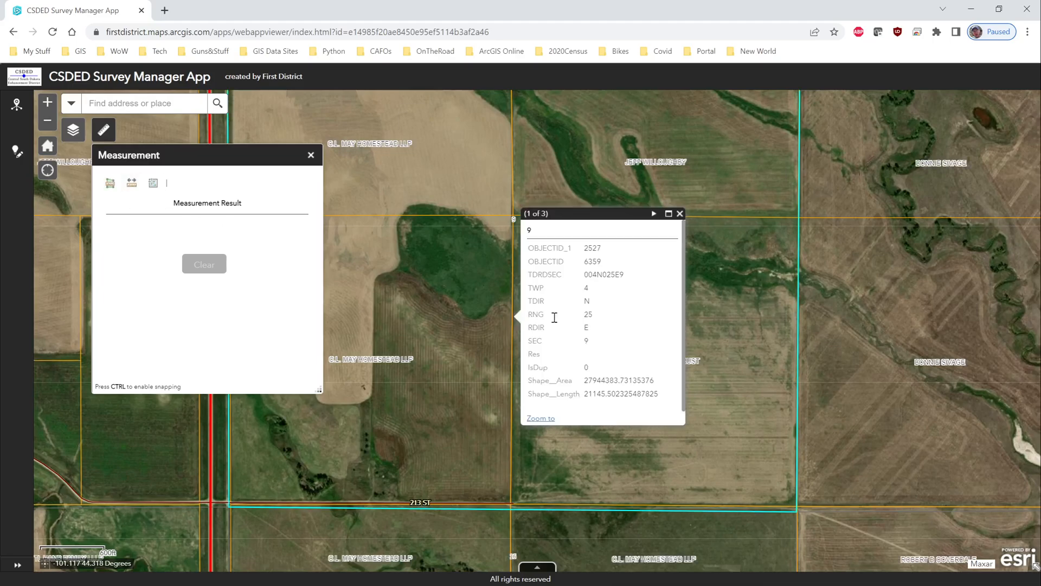
pyautogui.click(679, 213)
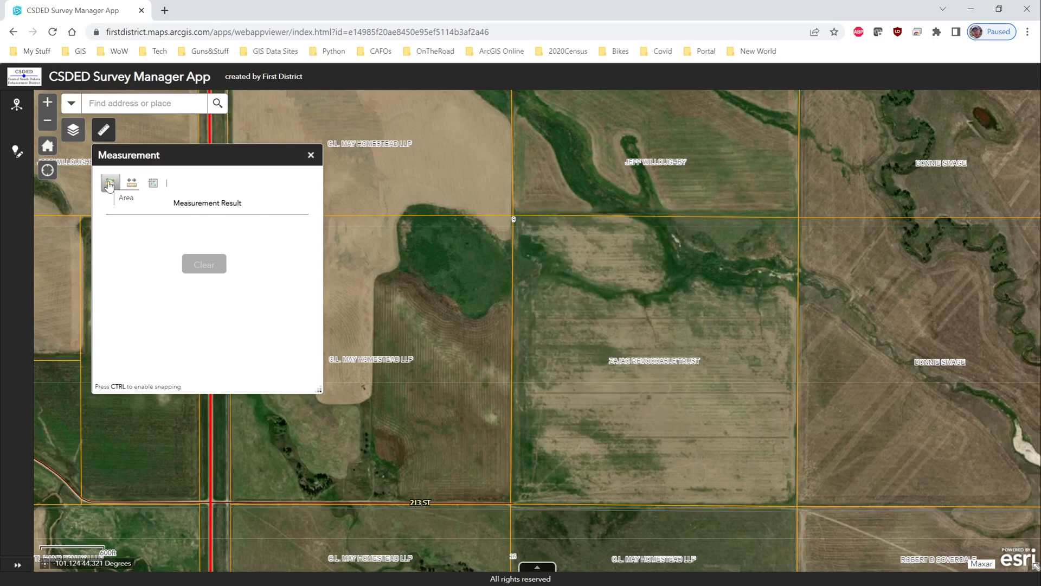
# Measure the distance in US feet around the southern part of the parcel north of 213 St, and clear the measurement
pyautogui.click(132, 184)
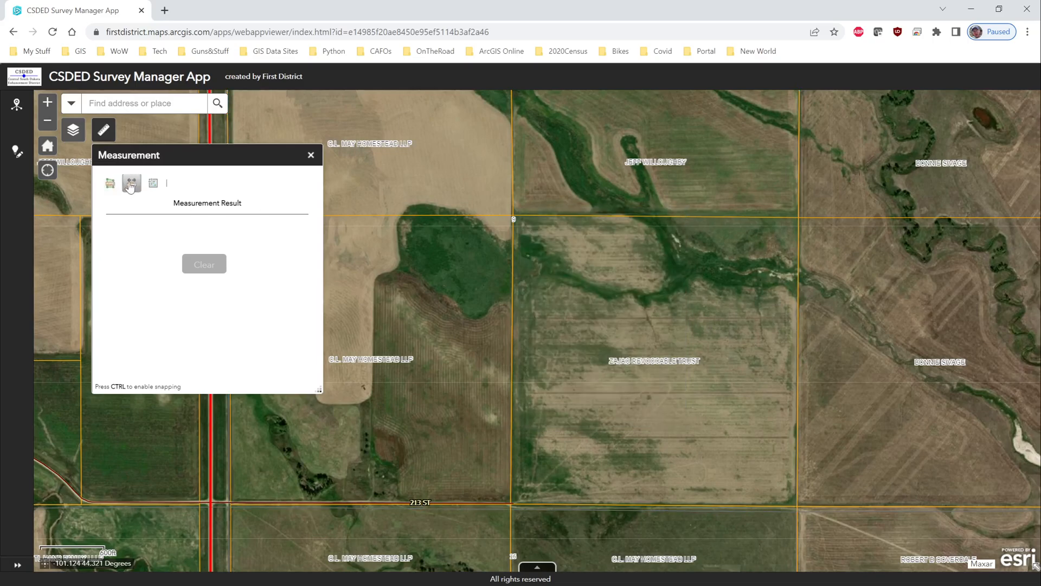
pyautogui.click(512, 326)
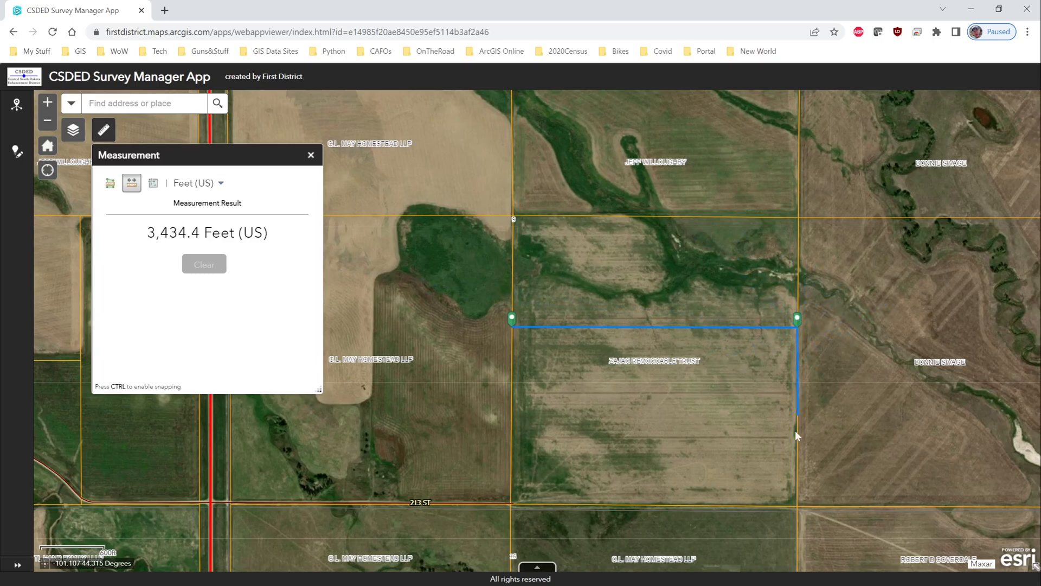
pyautogui.click(796, 505)
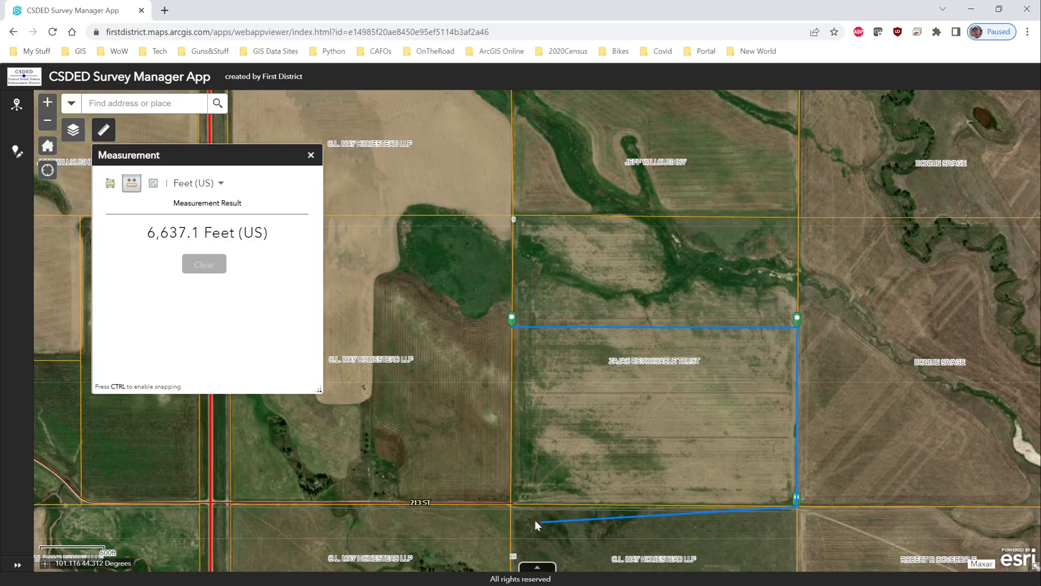
pyautogui.click(511, 503)
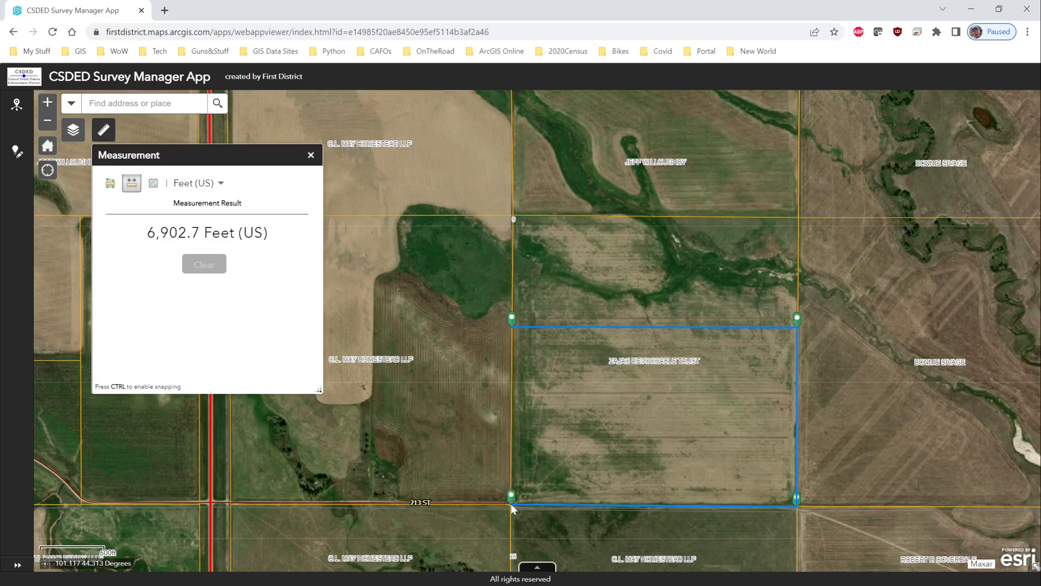
pyautogui.doubleClick(512, 326)
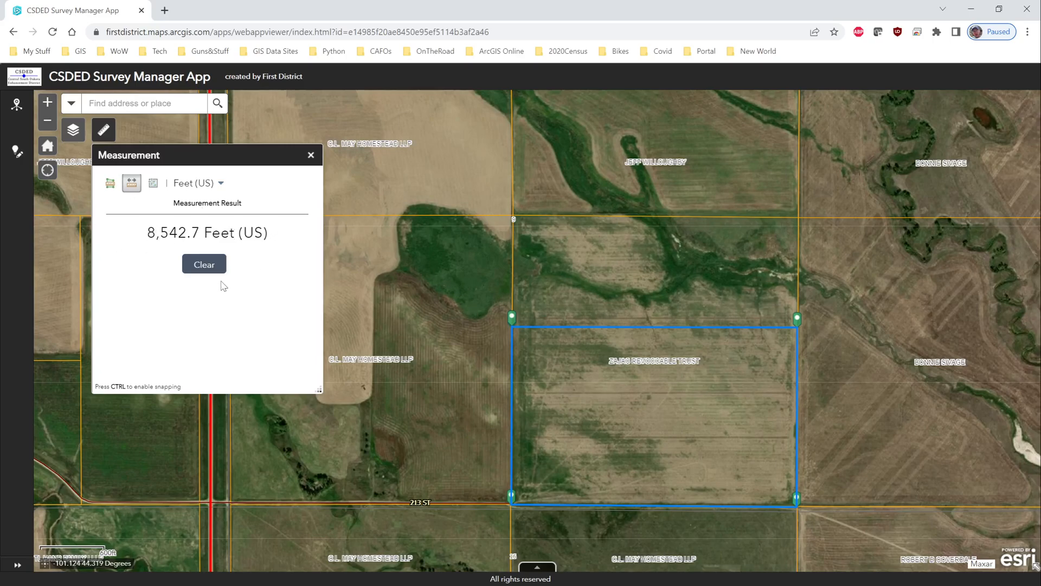
pyautogui.click(204, 264)
# Measure the area in acres of the whole parcel north of 213 St, clear the measurement and close the measurement tool
pyautogui.click(111, 184)
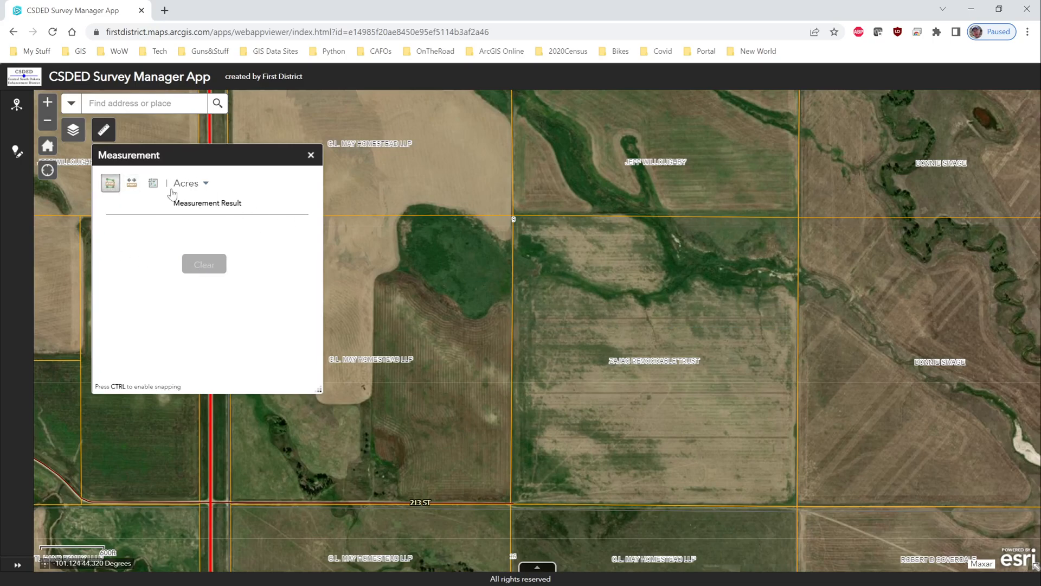
pyautogui.click(191, 186)
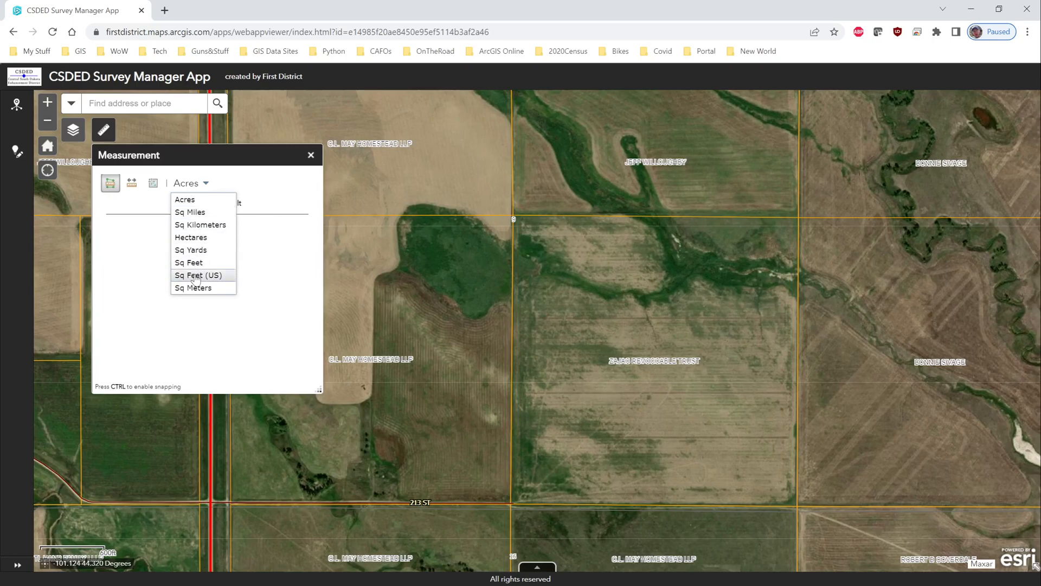
pyautogui.click(190, 200)
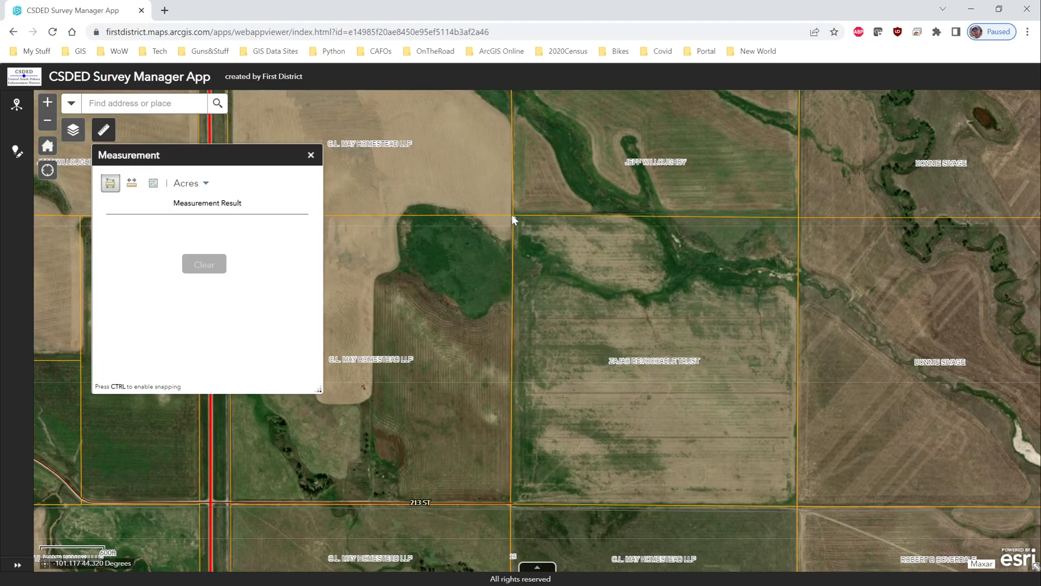
pyautogui.click(512, 216)
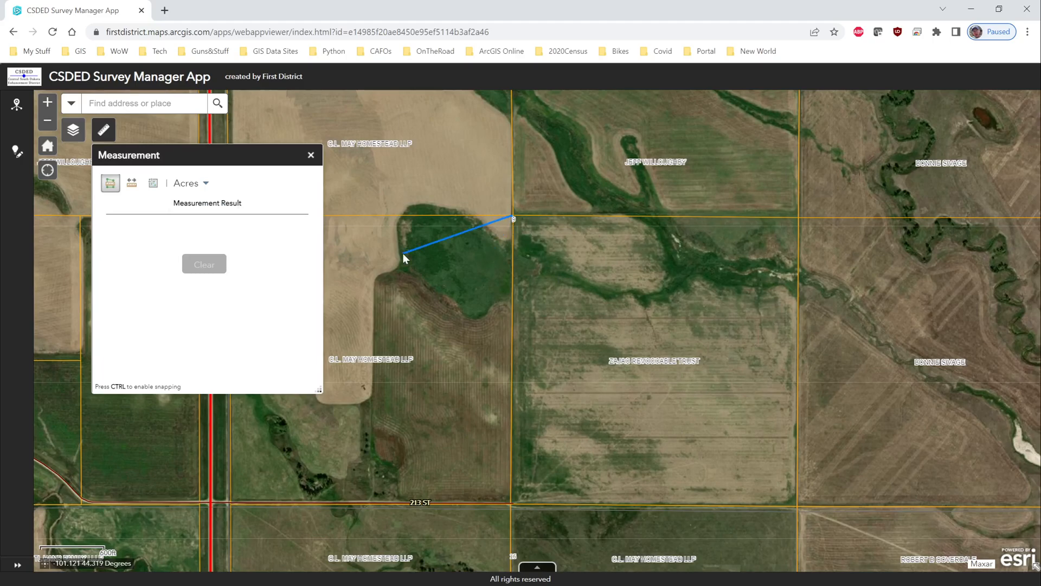
pyautogui.click(516, 503)
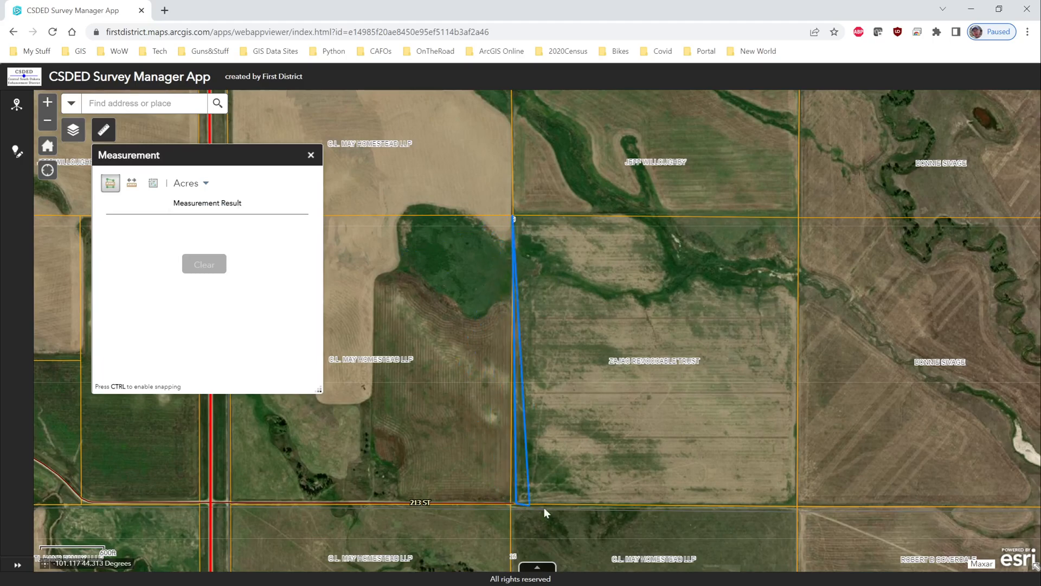
pyautogui.click(792, 507)
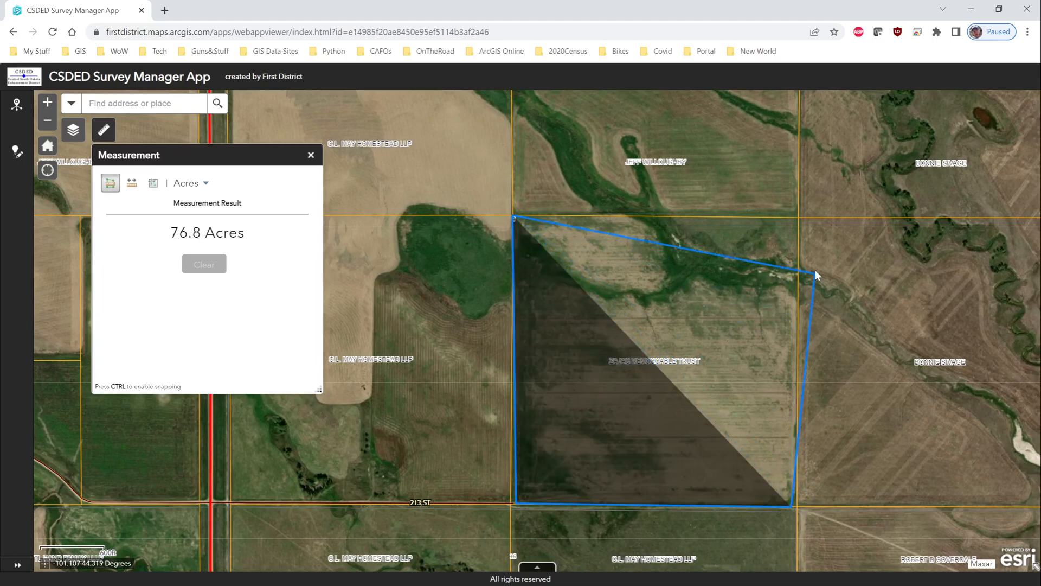
pyautogui.doubleClick(799, 217)
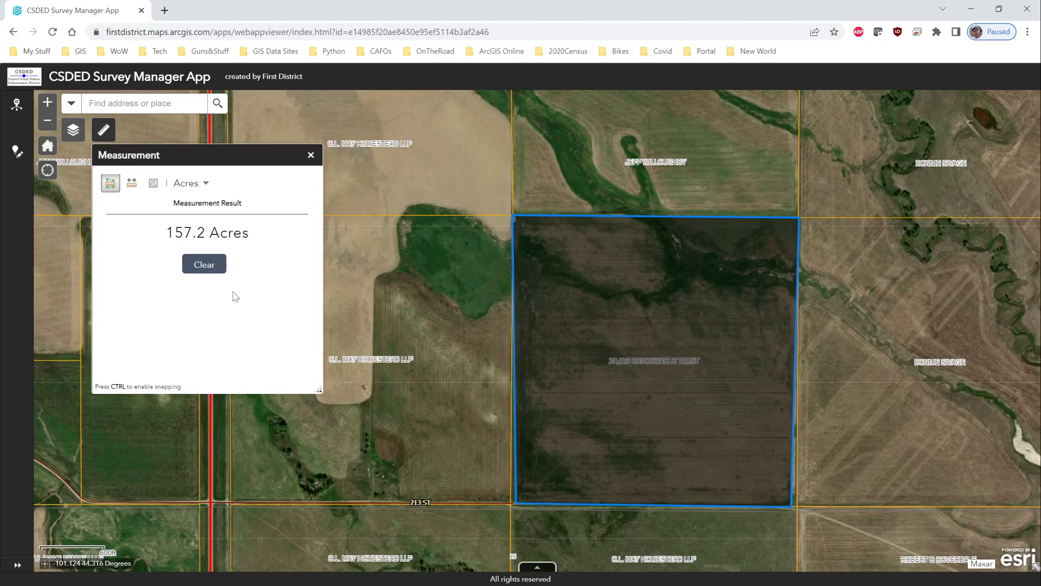
pyautogui.click(211, 274)
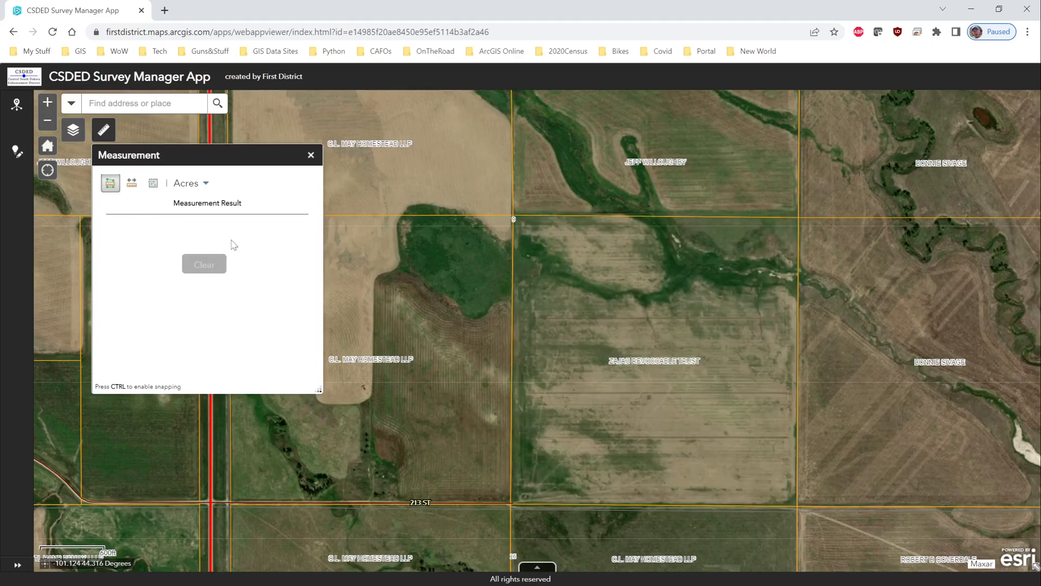
pyautogui.click(312, 156)
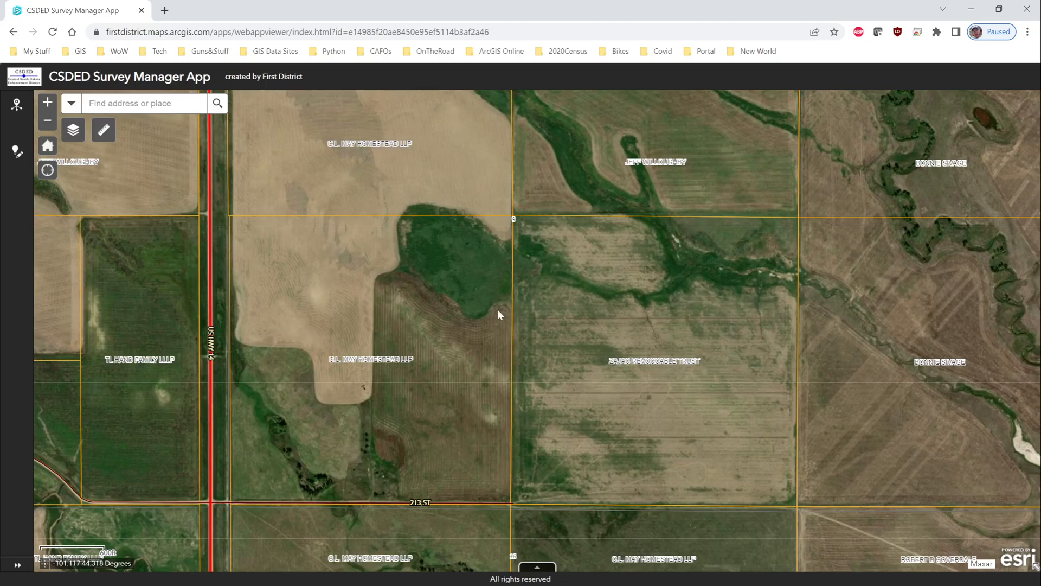
# View the attributes of the trust-owned parcel north of 213 St and of the two parcels to its west
pyautogui.scroll(-1, 480, 322)
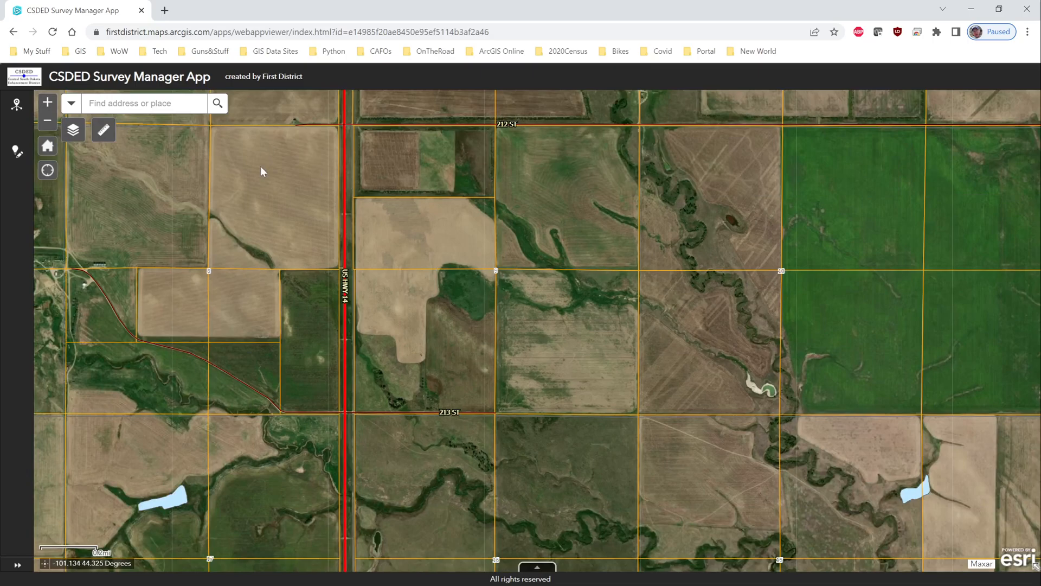
pyautogui.scroll(1, 469, 303)
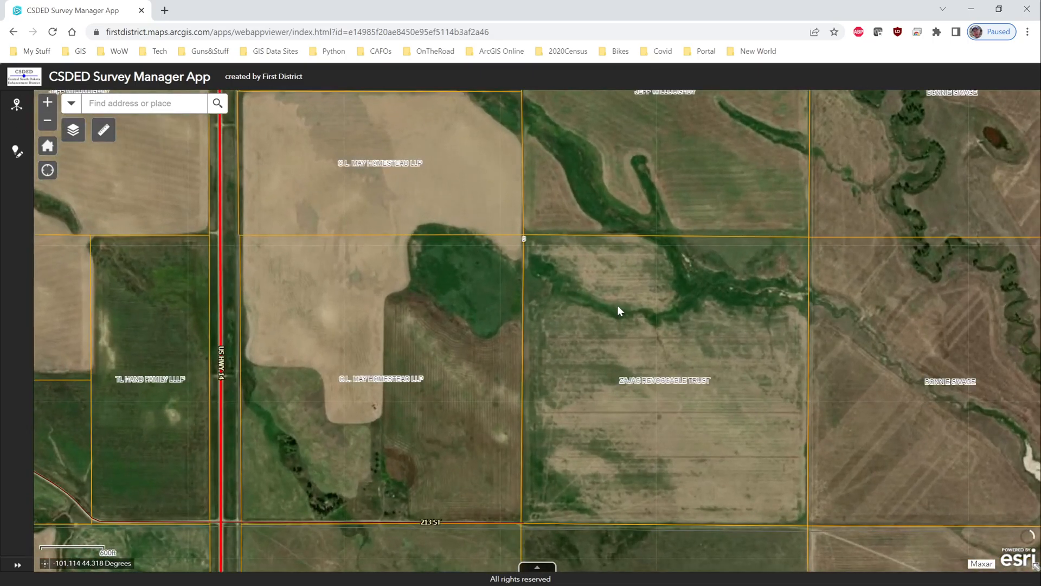
pyautogui.click(618, 308)
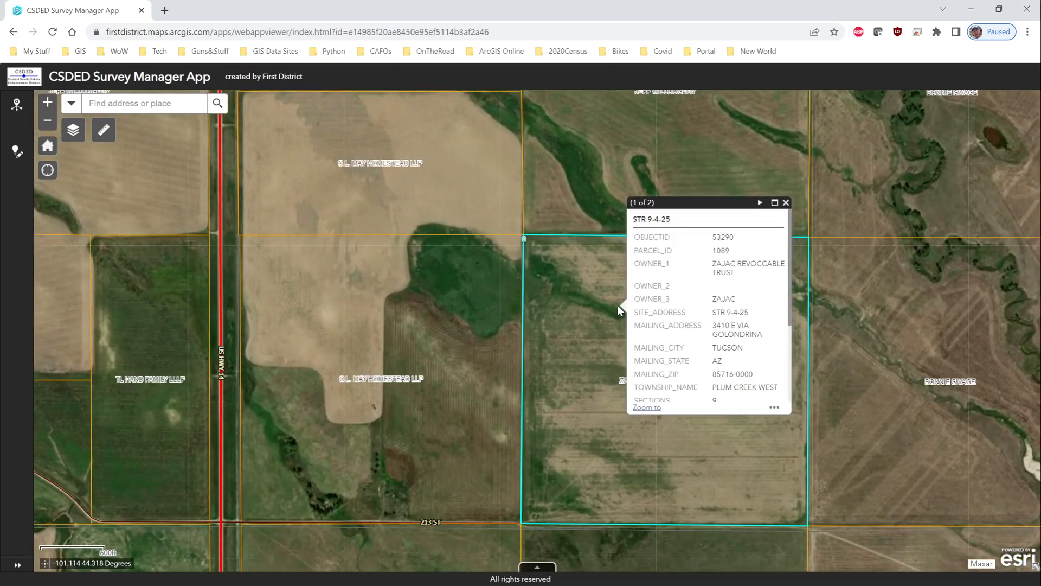
pyautogui.click(392, 307)
pyautogui.click(422, 147)
# Read through the attributes of the section's northeast parcel and its southwest parcel beside US HWY 14, closing each record
pyautogui.click(595, 163)
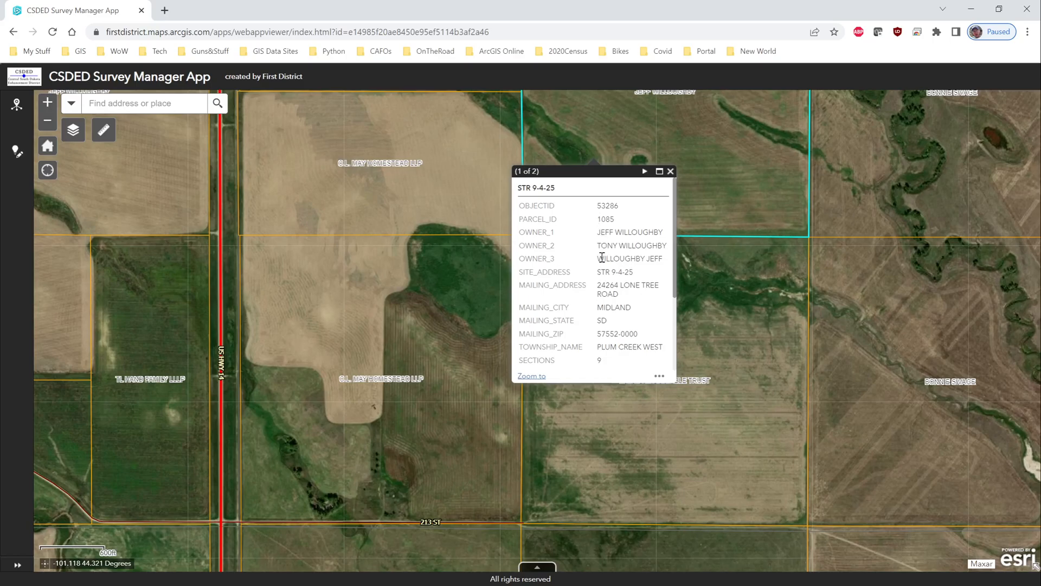
pyautogui.scroll(-3, 597, 276)
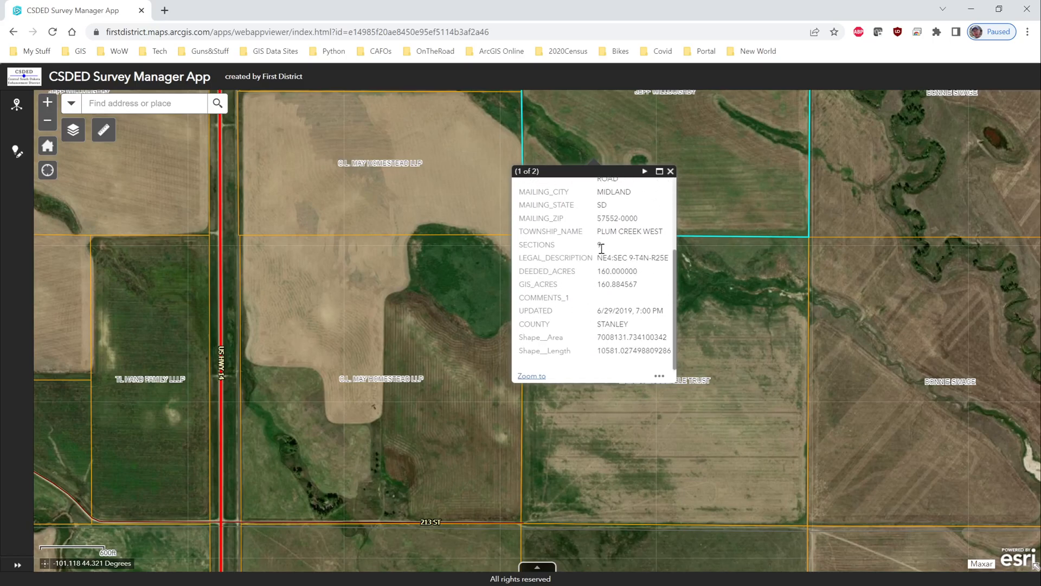
pyautogui.click(670, 172)
pyautogui.click(386, 334)
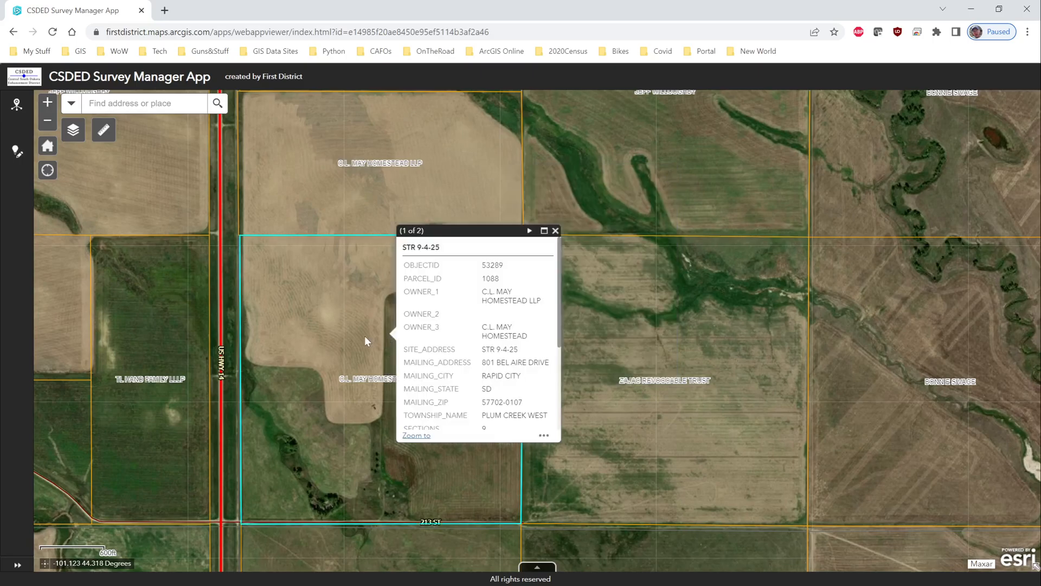
pyautogui.click(555, 231)
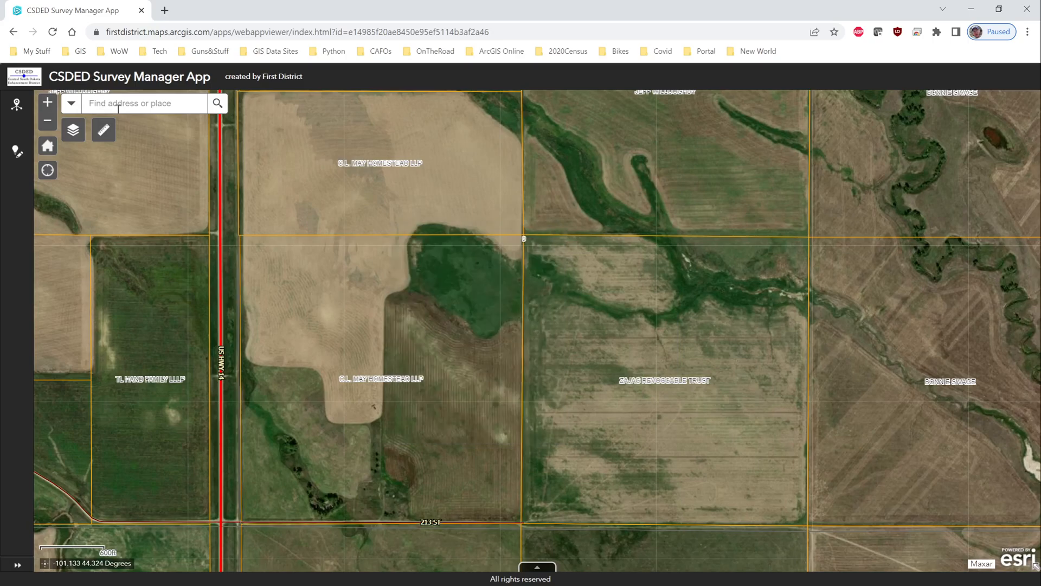
# Search for parcels by the trust owner's surname, and clear the search
pyautogui.write('zajac')
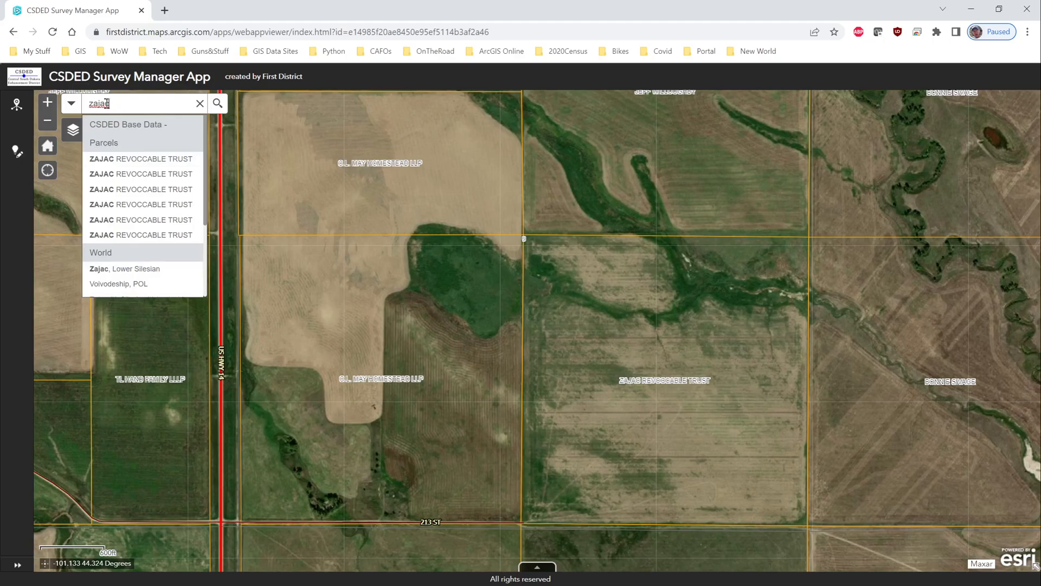
pyautogui.moveTo(116, 104); pyautogui.dragTo(50, 102)
pyautogui.press('BackSpace')
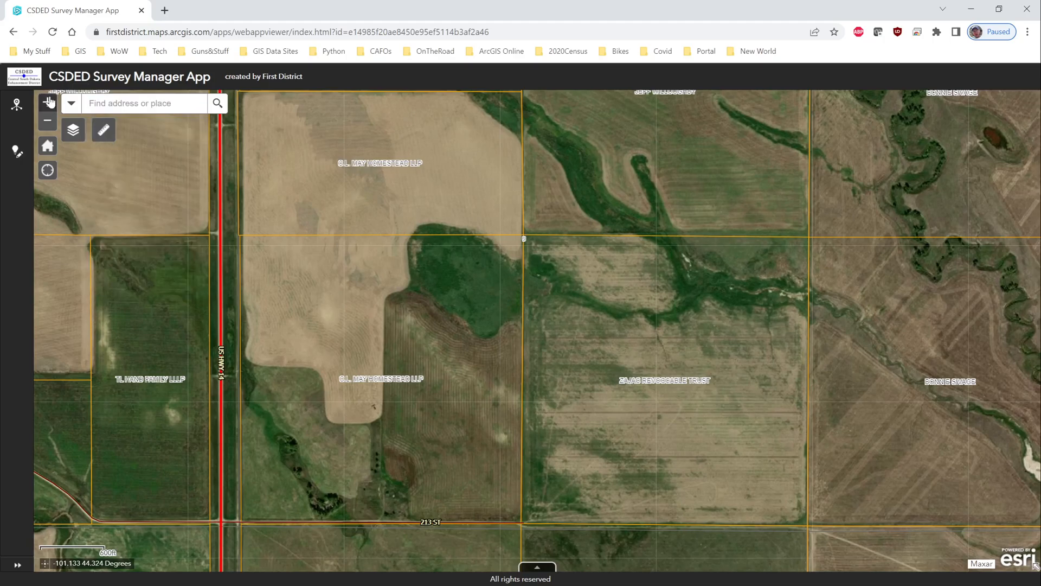
# Search for parcels by another owner's surname, review the suggestions, go to the first matching parcel and close its attributes
pyautogui.write('jones')
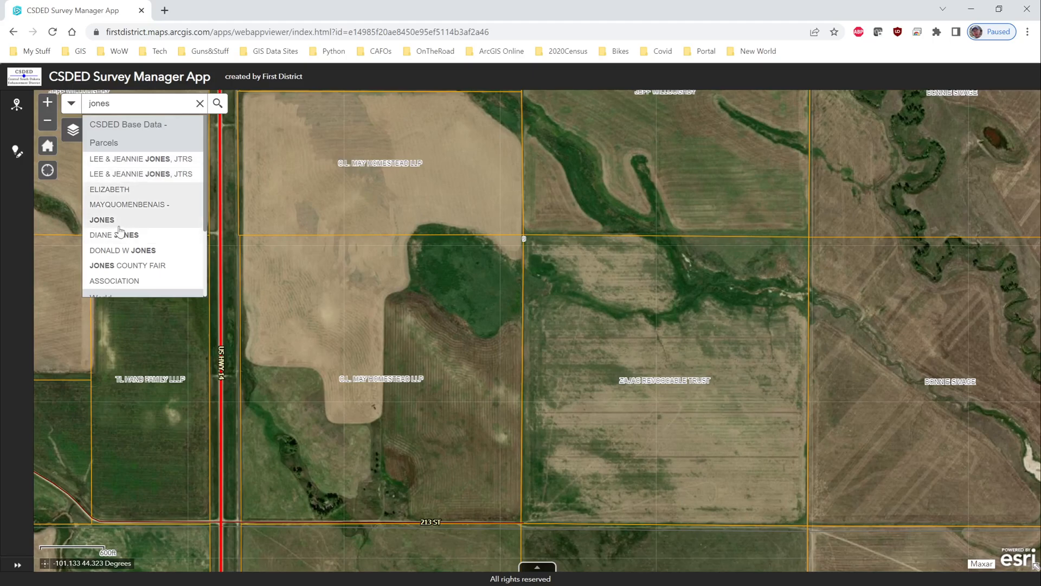
pyautogui.scroll(-2, 127, 205)
pyautogui.scroll(-1, 128, 204)
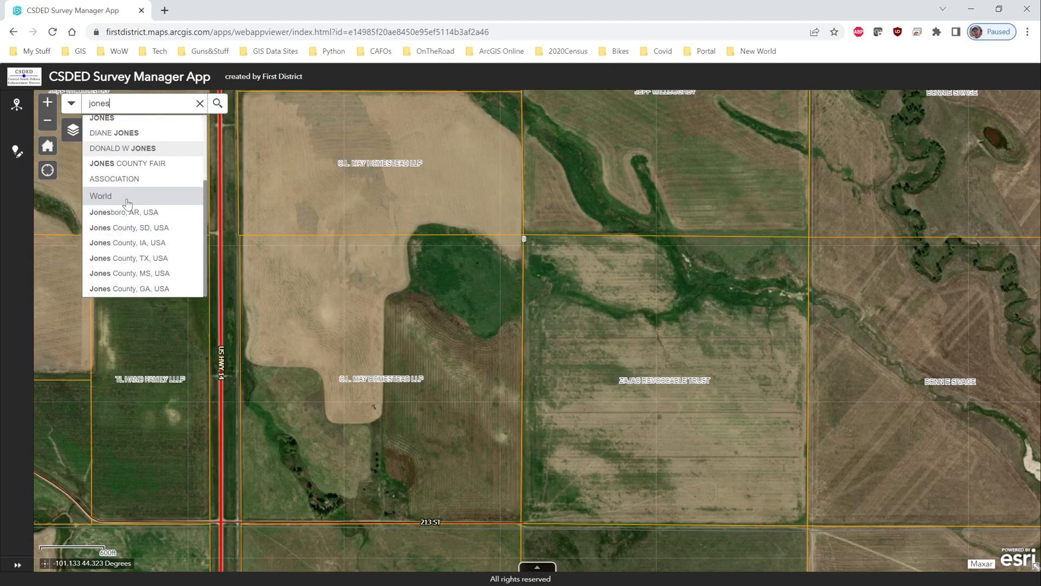
pyautogui.scroll(2, 128, 205)
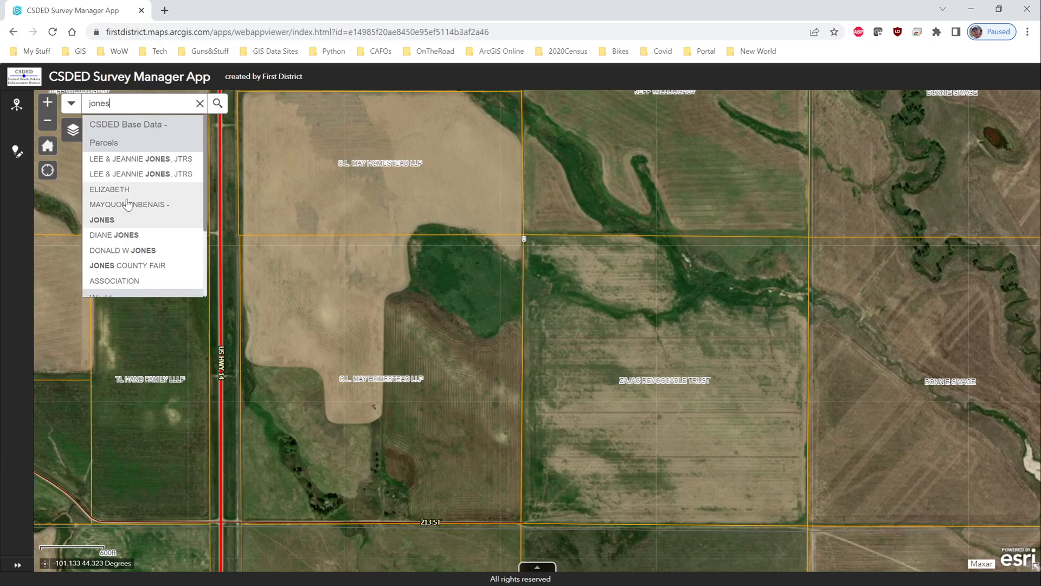
pyautogui.click(117, 163)
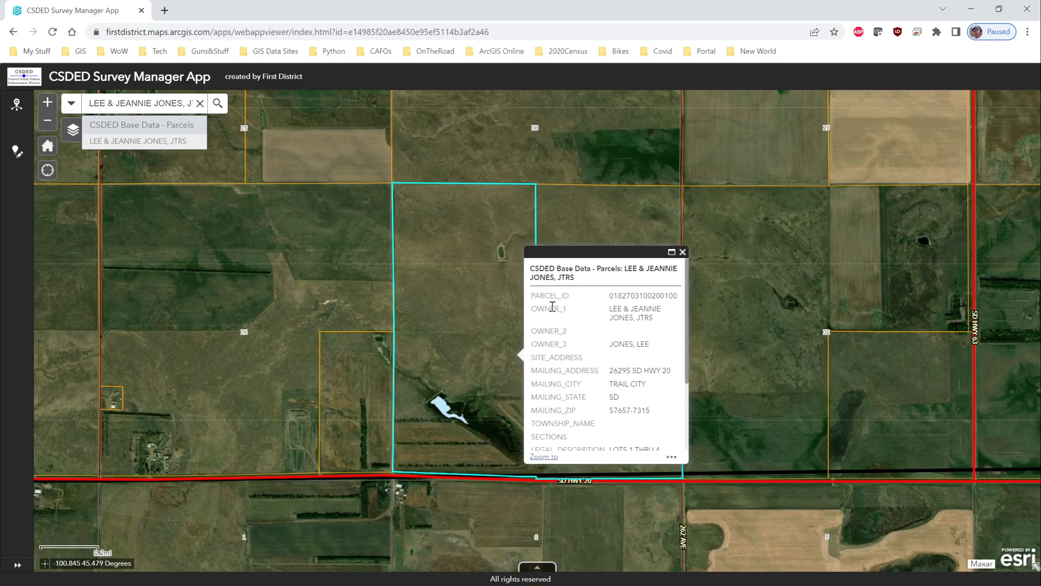
pyautogui.click(682, 252)
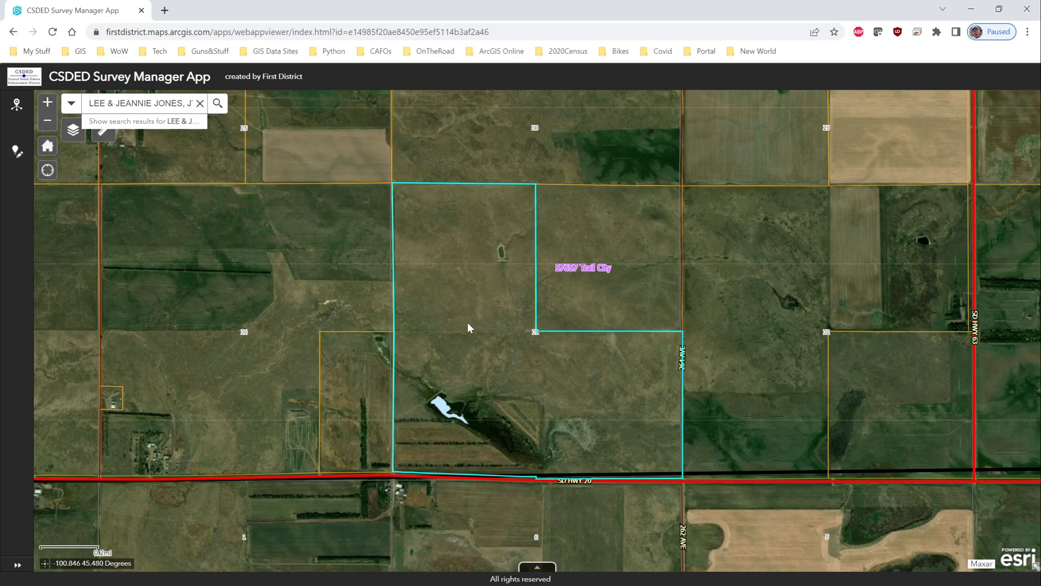
# View the attributes of the parcel northeast of the found parcel and of section 31, and close them
pyautogui.click(630, 285)
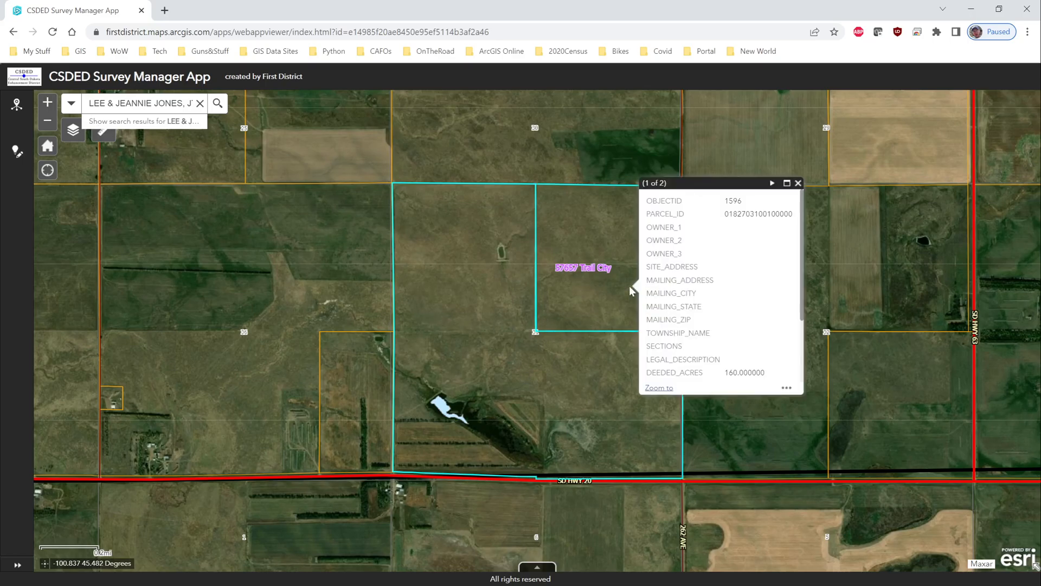
pyautogui.click(444, 314)
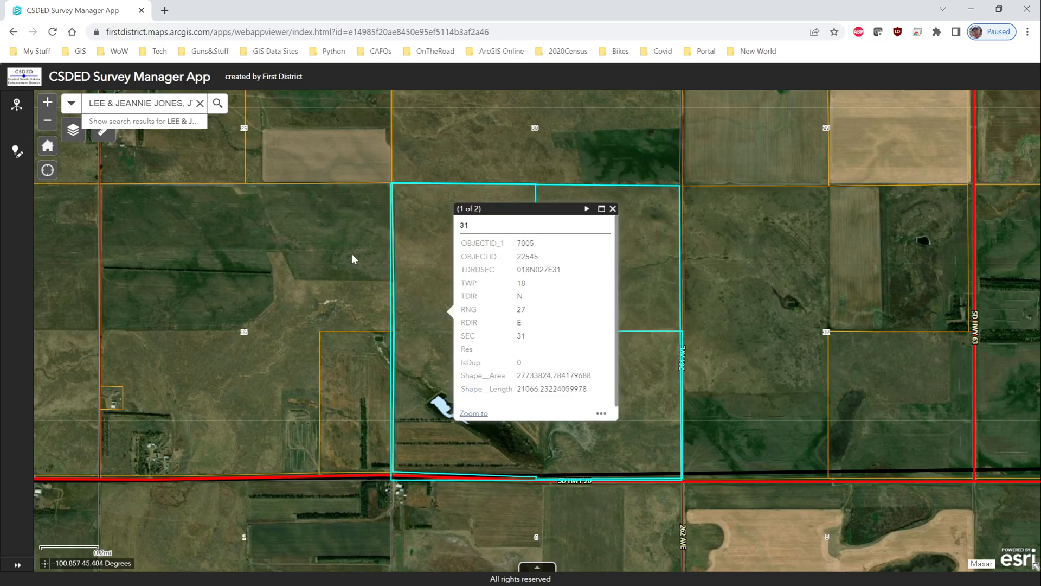
pyautogui.click(613, 209)
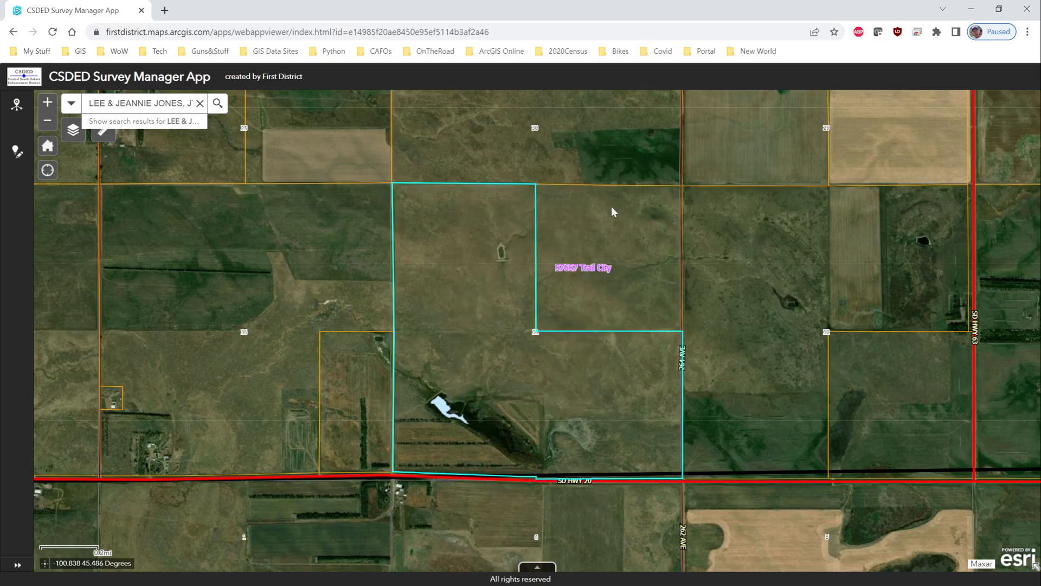
# Expand the CSDED COVID Business Survey in the info summary and go to the Cool Business record
pyautogui.click(16, 111)
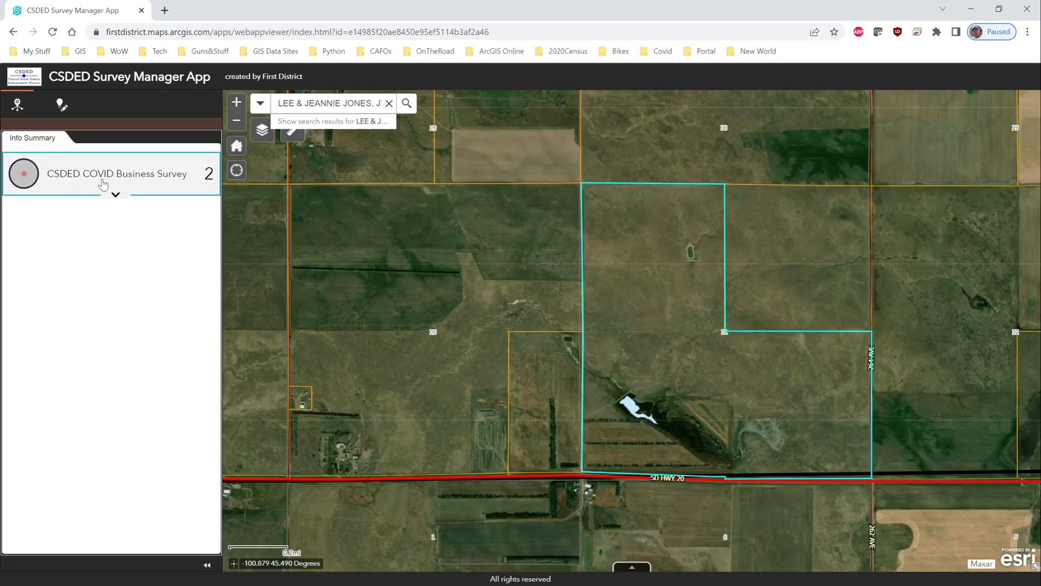
pyautogui.click(79, 184)
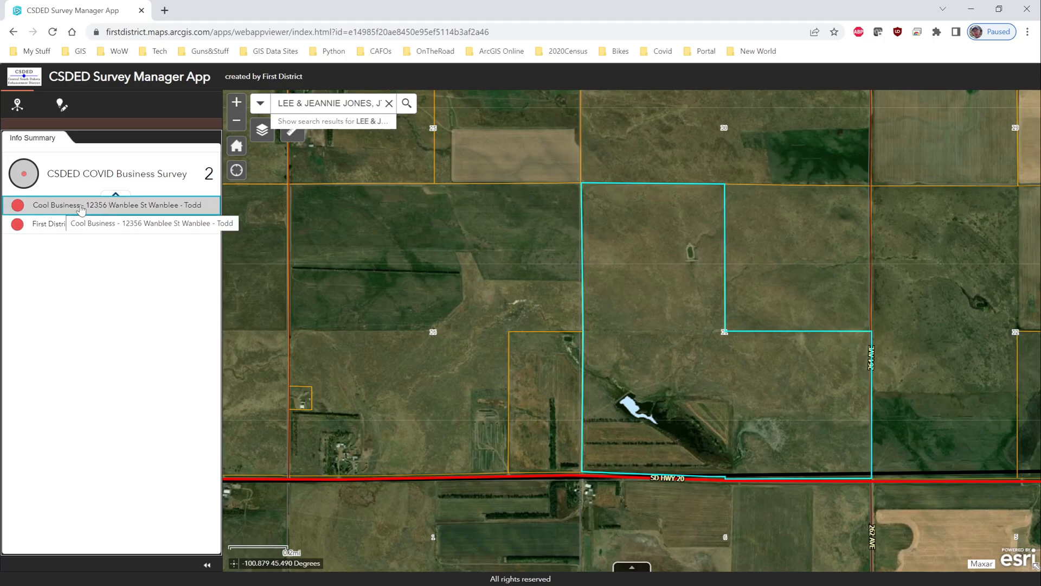
pyautogui.click(58, 210)
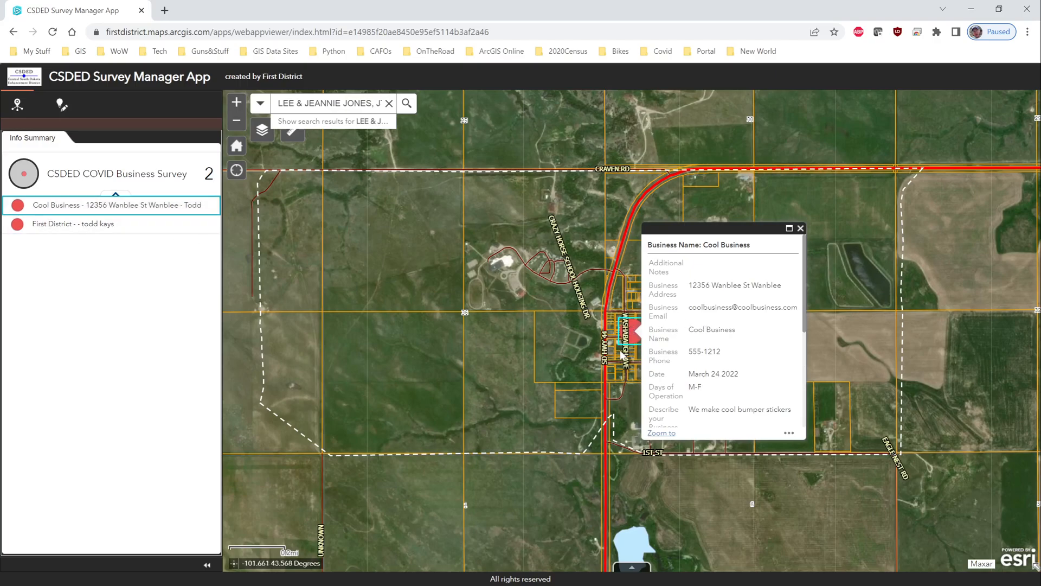
# Read through the Cool Business survey record, view its ALCOHOL.jpg attachment, and return to the survey map
pyautogui.scroll(-3, 728, 353)
pyautogui.scroll(3, 729, 360)
pyautogui.scroll(-5, 712, 334)
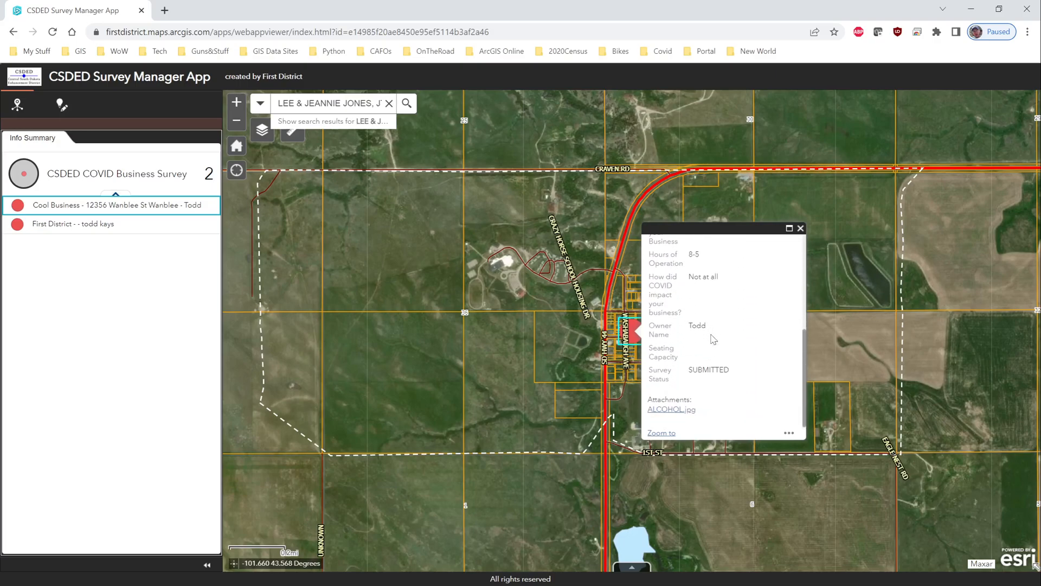
pyautogui.scroll(5, 708, 387)
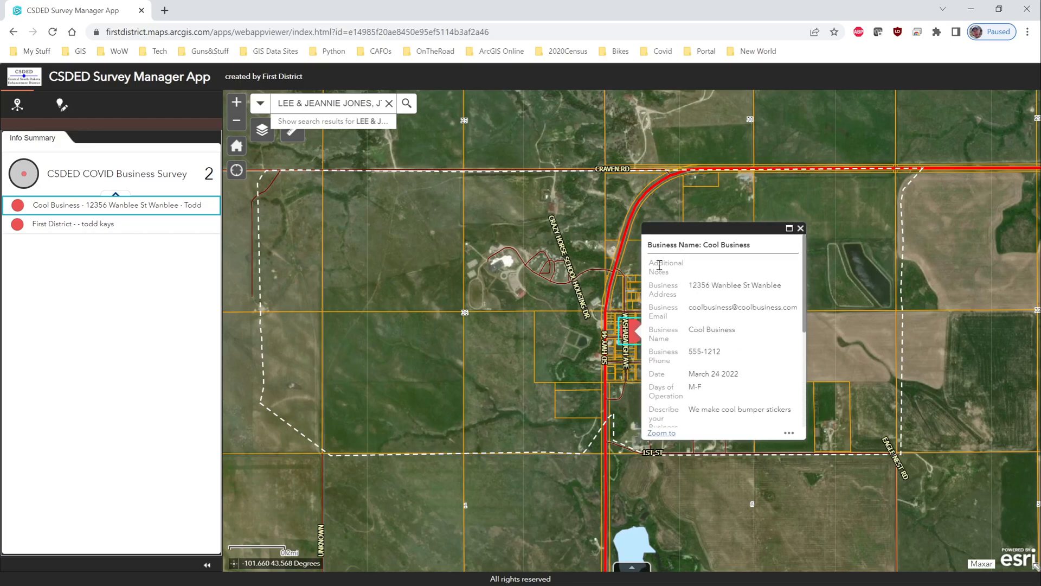
pyautogui.scroll(-5, 706, 344)
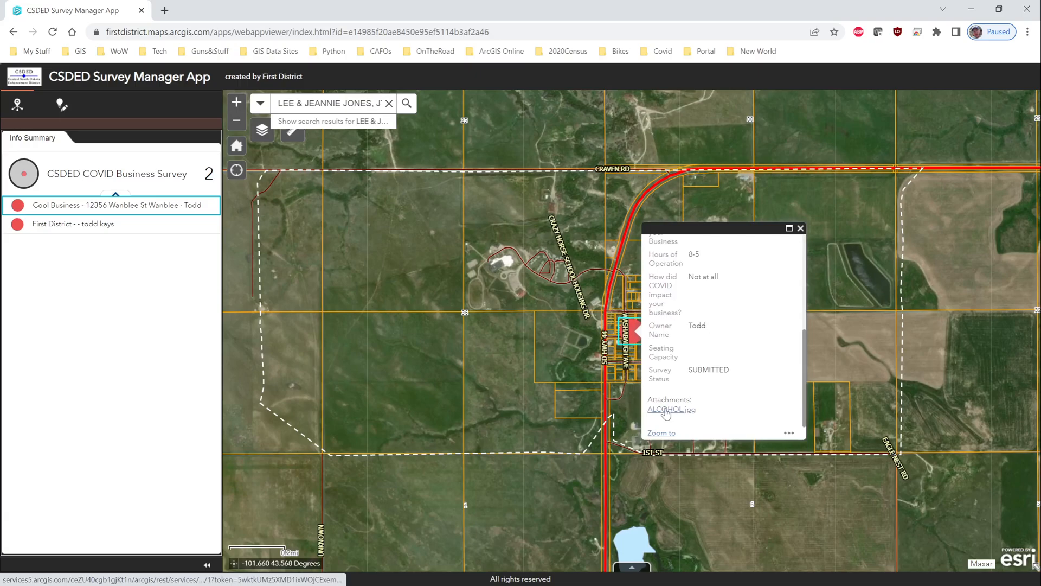
pyautogui.click(668, 410)
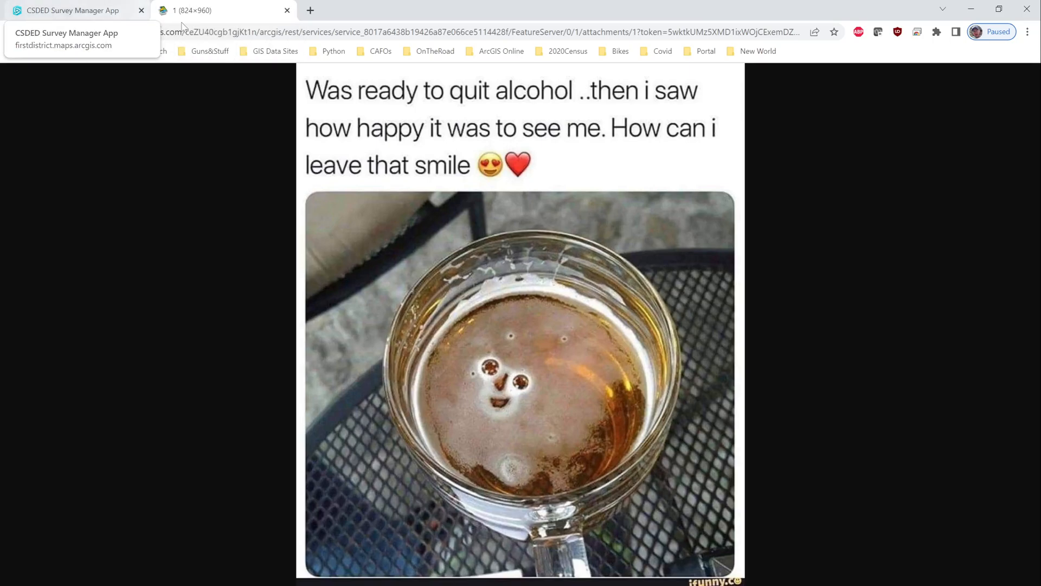
pyautogui.click(63, 8)
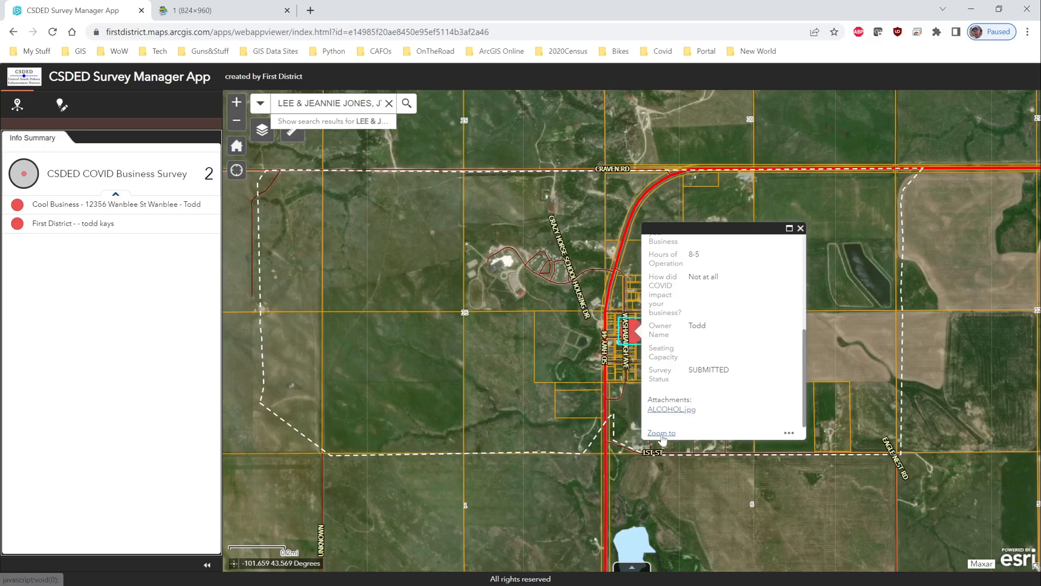
# Open the Cool Business record in the Smart Editor, look through its form and set the Survey Status to RECEIVED
pyautogui.click(789, 434)
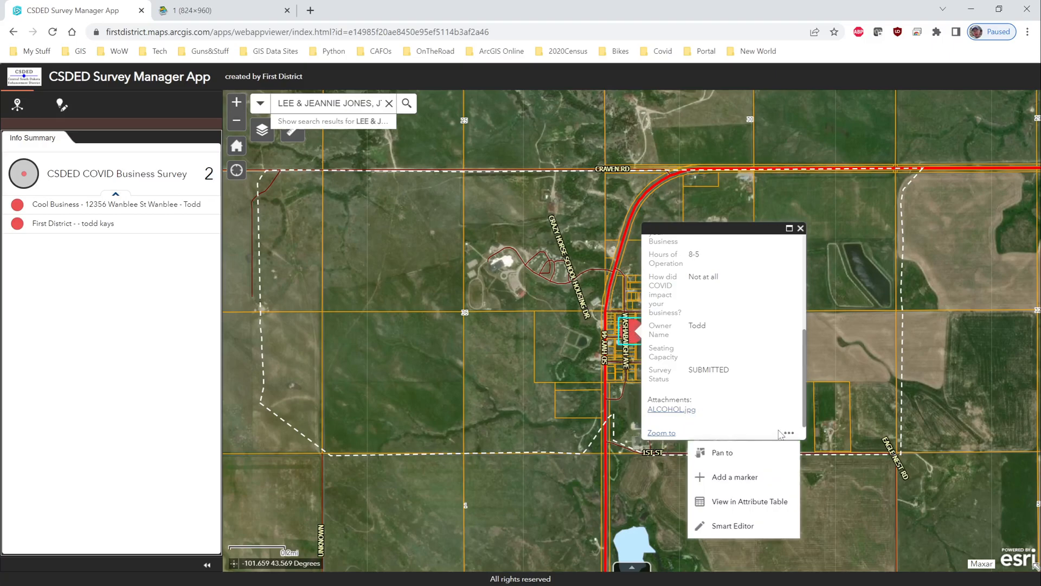
pyautogui.click(726, 530)
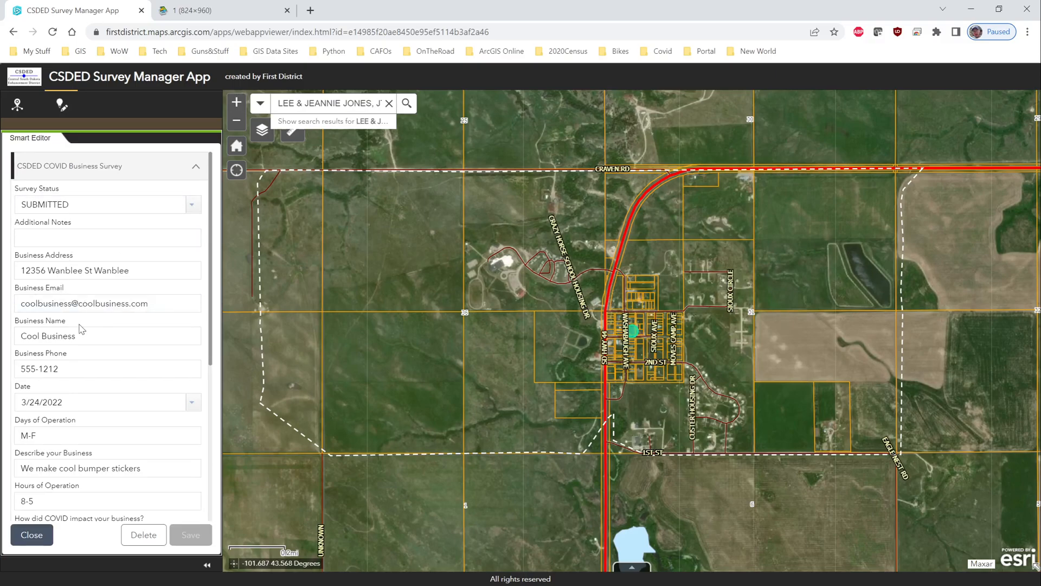
pyautogui.scroll(-5, 82, 329)
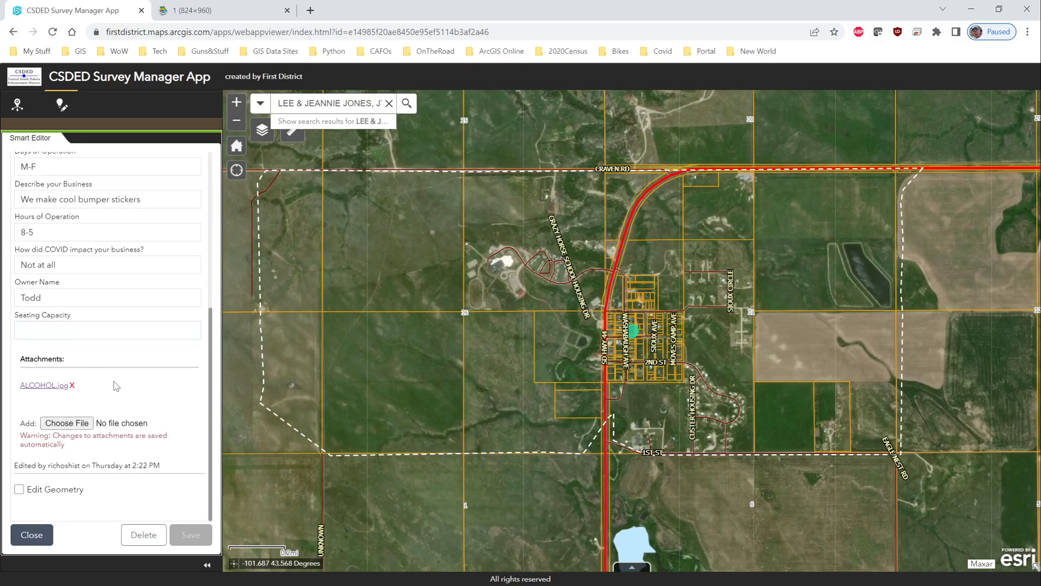
pyautogui.scroll(3, 138, 408)
pyautogui.scroll(2, 138, 408)
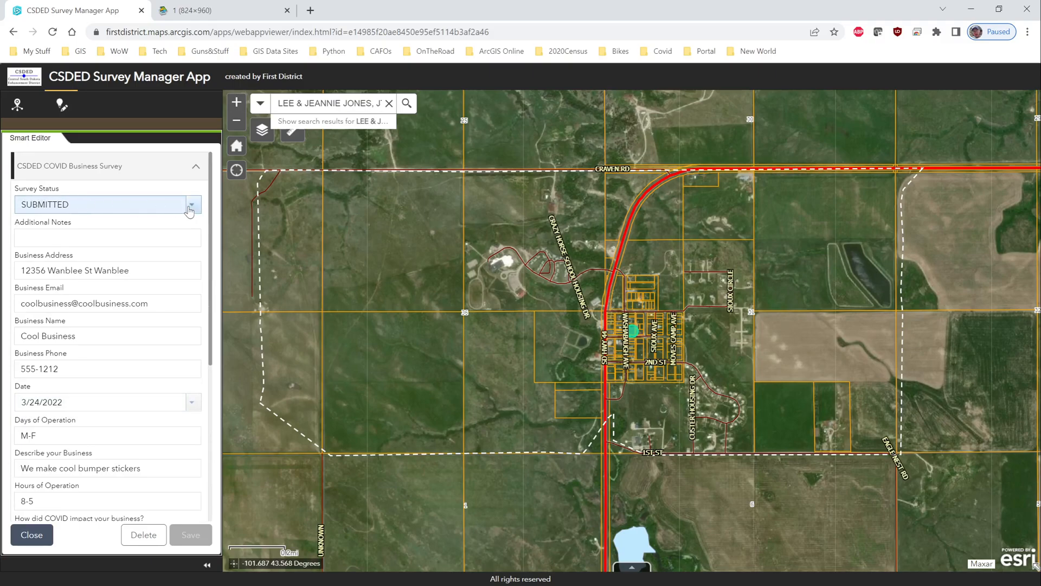
pyautogui.click(192, 205)
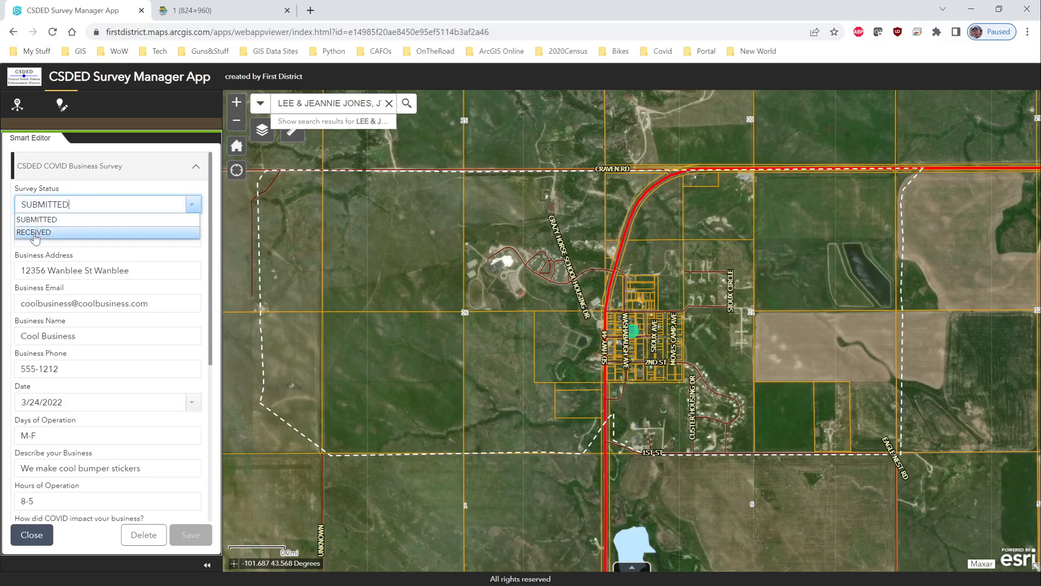
pyautogui.click(33, 232)
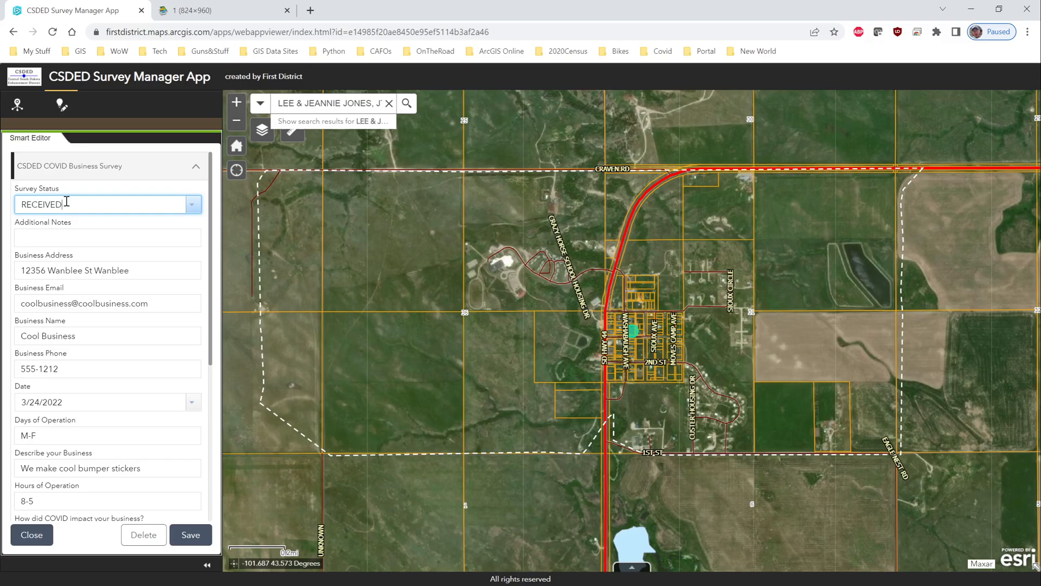
# Go through the editable fields of the Cool Business record, from Survey Status down to the attachments
pyautogui.click(67, 203)
pyautogui.click(73, 235)
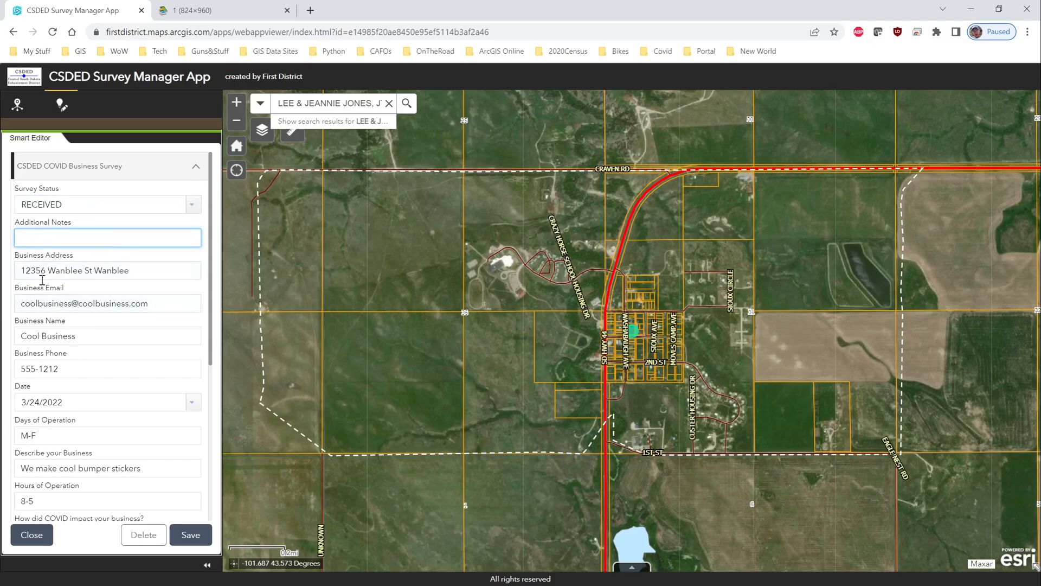
pyautogui.click(72, 305)
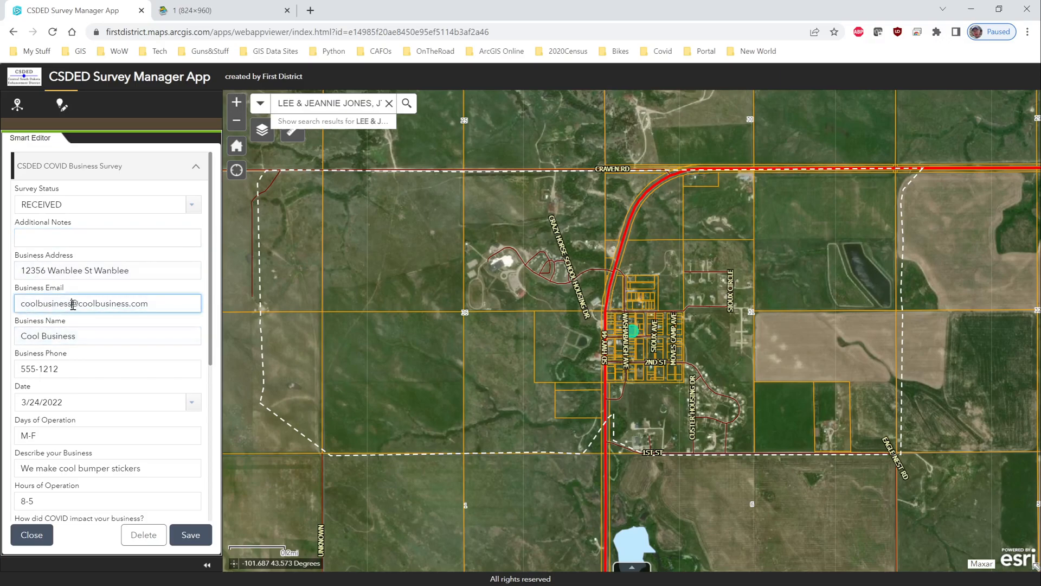
pyautogui.scroll(-1, 102, 320)
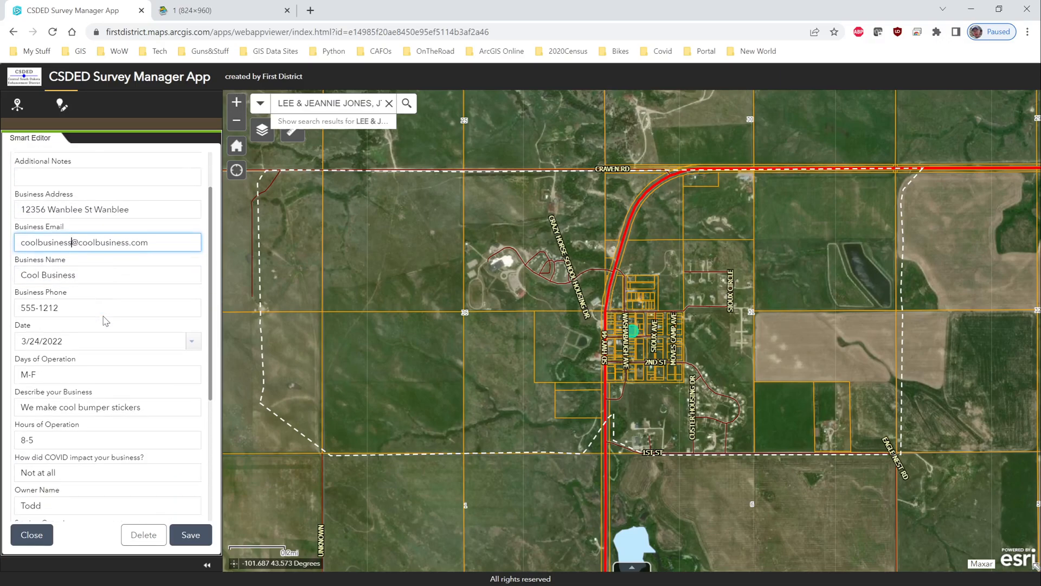
pyautogui.scroll(-1, 96, 282)
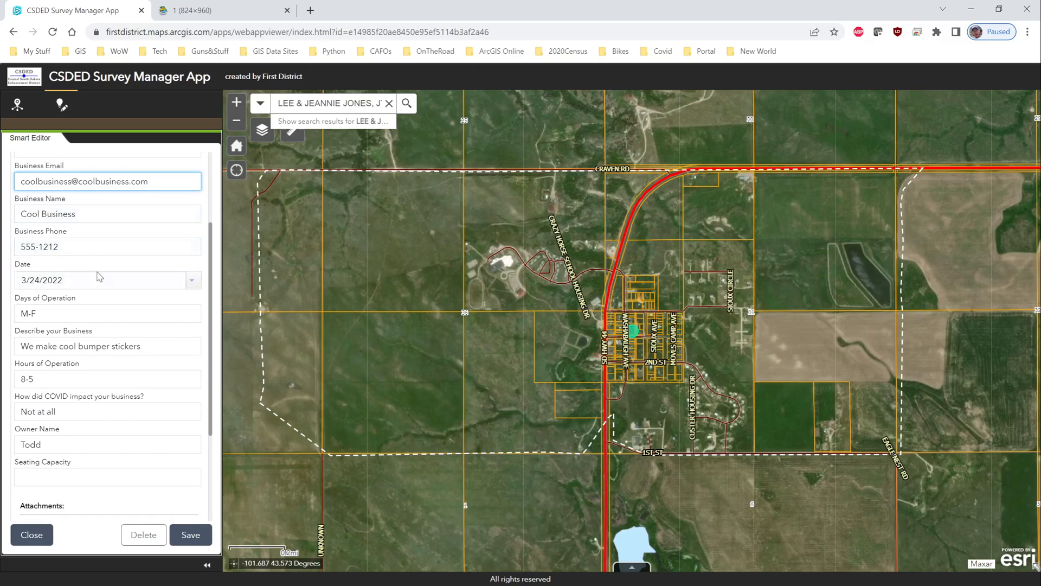
pyautogui.scroll(-2, 108, 280)
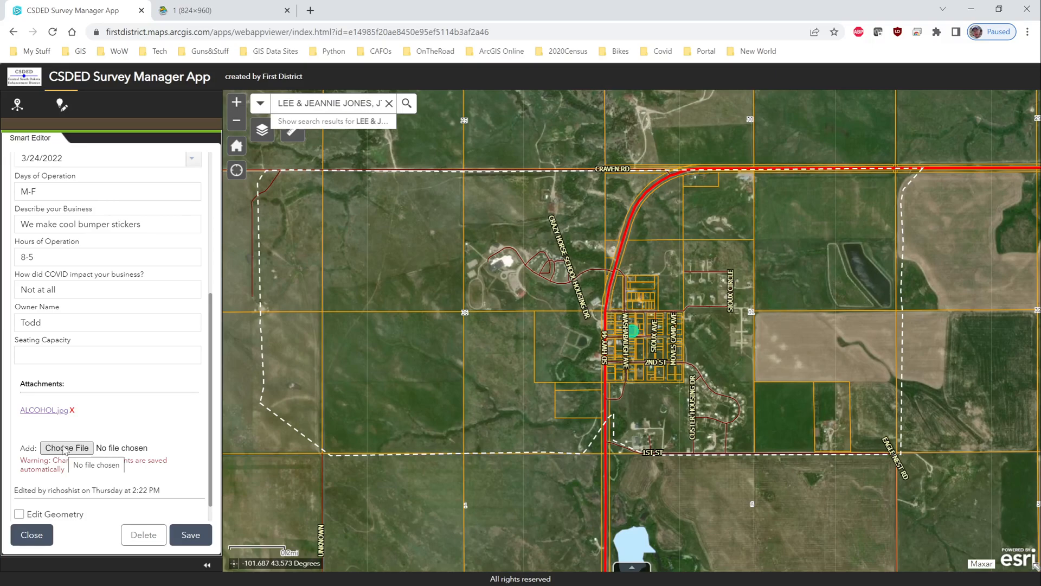
# Attach CSDED_Logo.png to the Cool Business record and save the edits
pyautogui.click(63, 449)
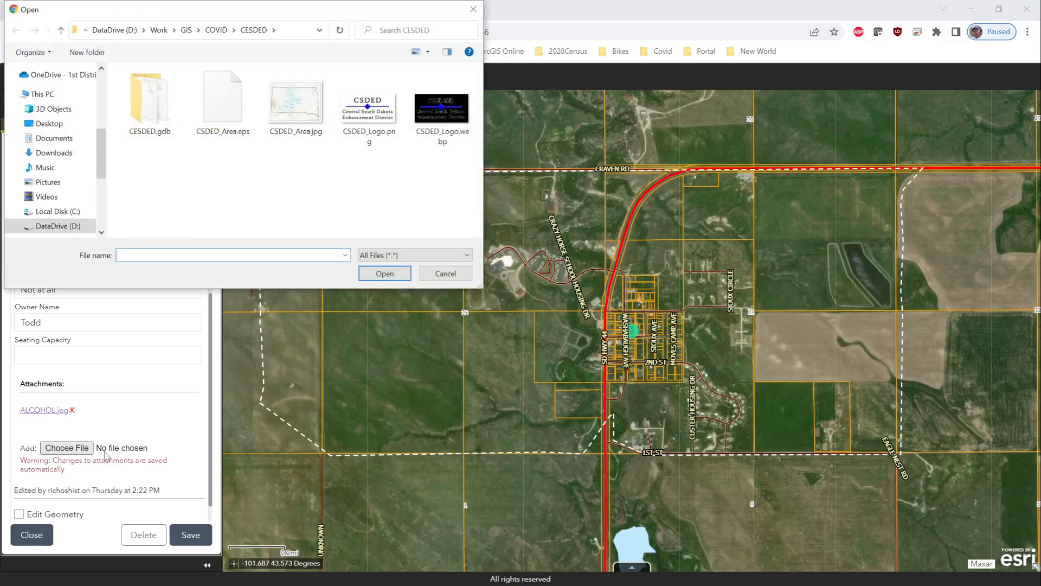
pyautogui.click(368, 112)
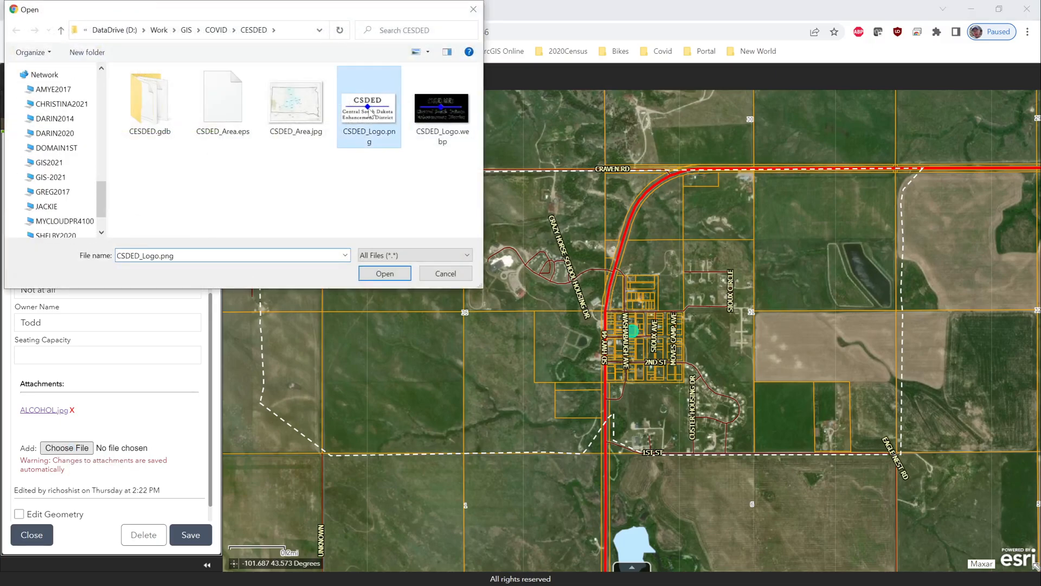
pyautogui.click(382, 273)
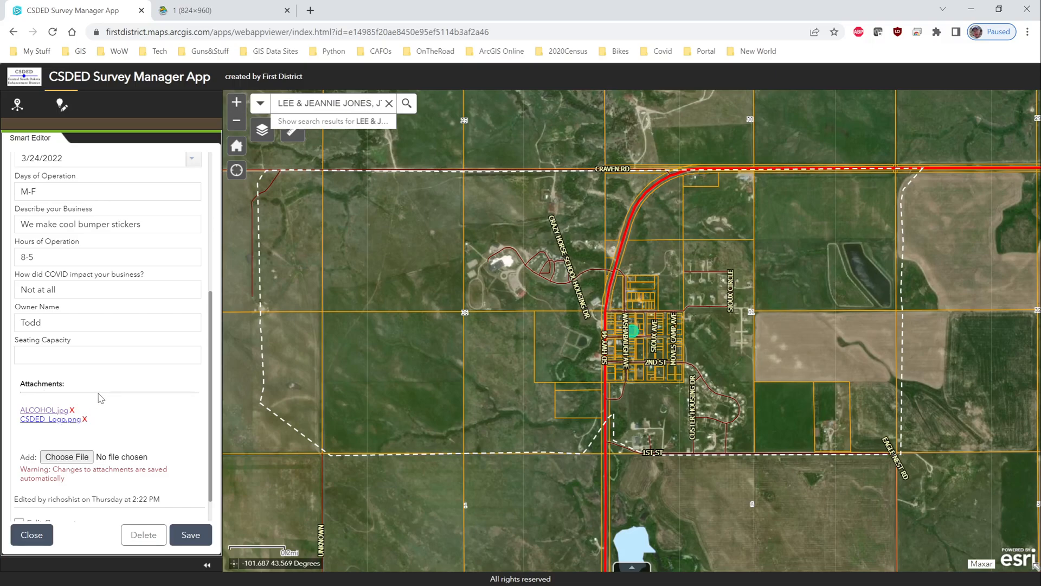
pyautogui.click(191, 536)
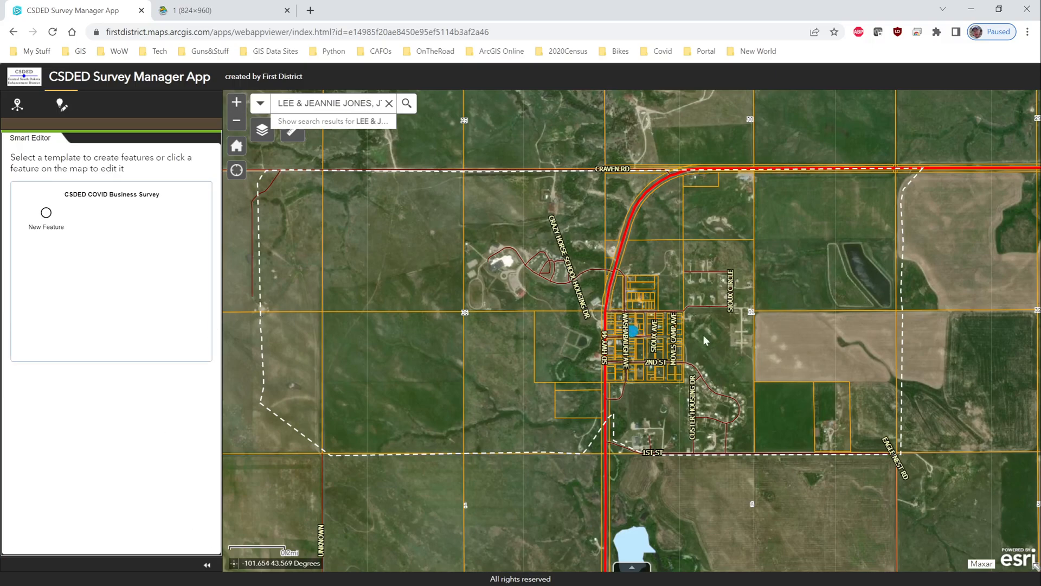
# Edit the geometry of the Cool Business point, moving it southwest to the parcel just west of Washabaugh Ave, and save it
pyautogui.scroll(3, 546, 339)
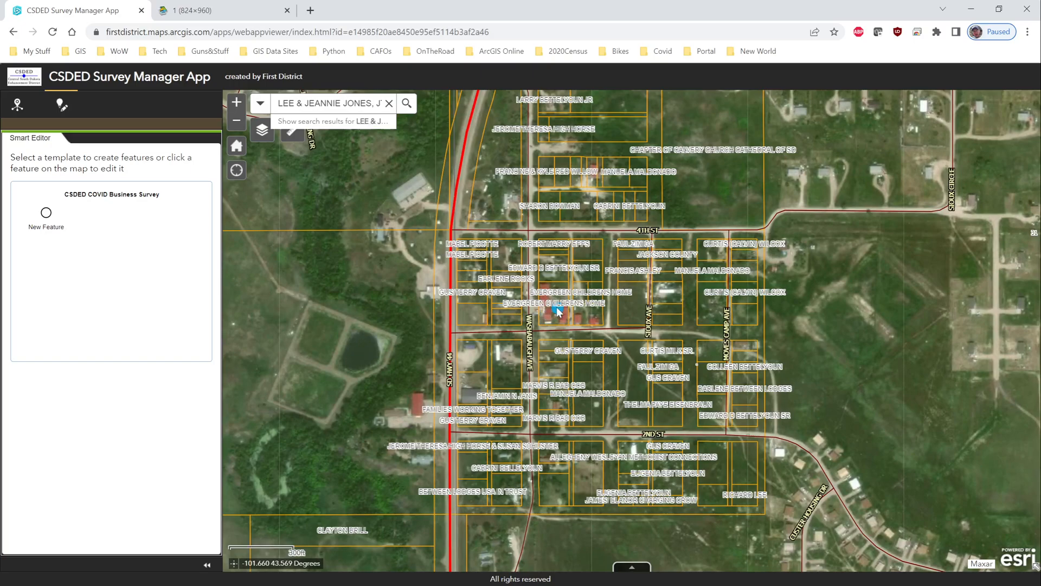
pyautogui.click(558, 311)
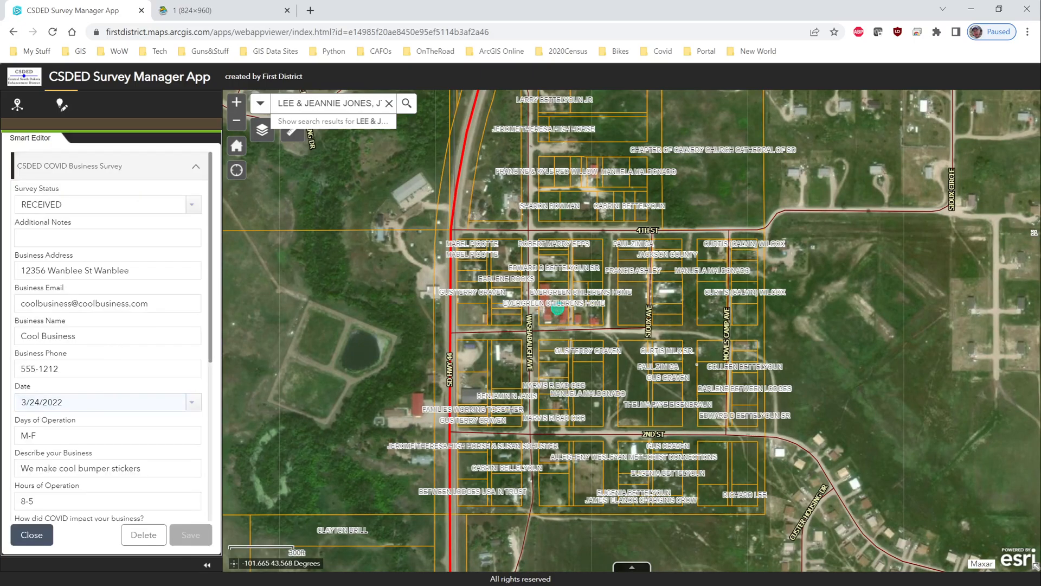
pyautogui.scroll(-1, 82, 338)
pyautogui.scroll(-4, 81, 338)
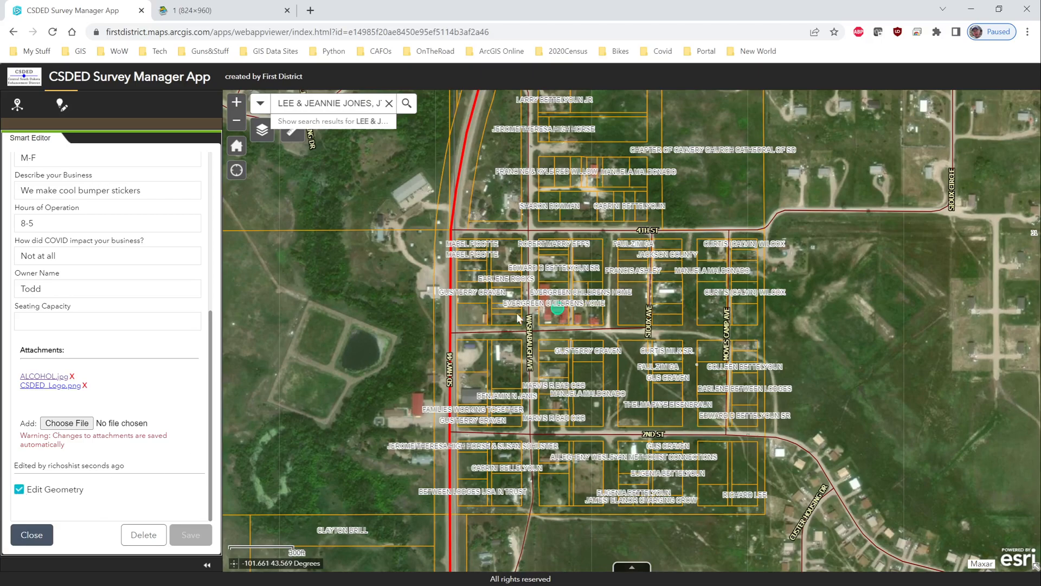
pyautogui.moveTo(559, 313); pyautogui.dragTo(500, 355)
pyautogui.click(190, 534)
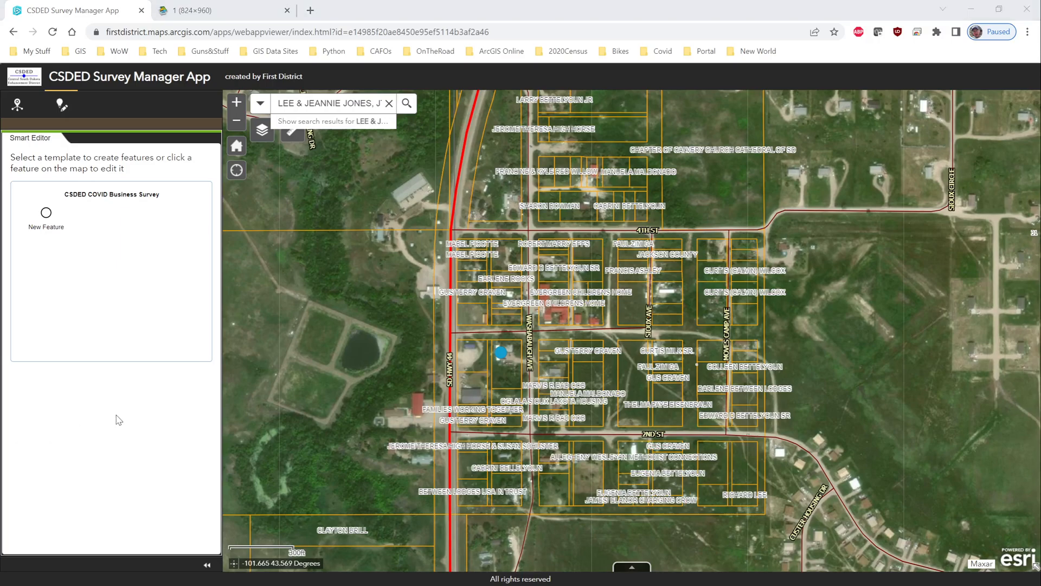
# Add a new COVID Business Survey point on the parcel just east of Sioux Ave with Survey Status RECEIVED
pyautogui.click(46, 218)
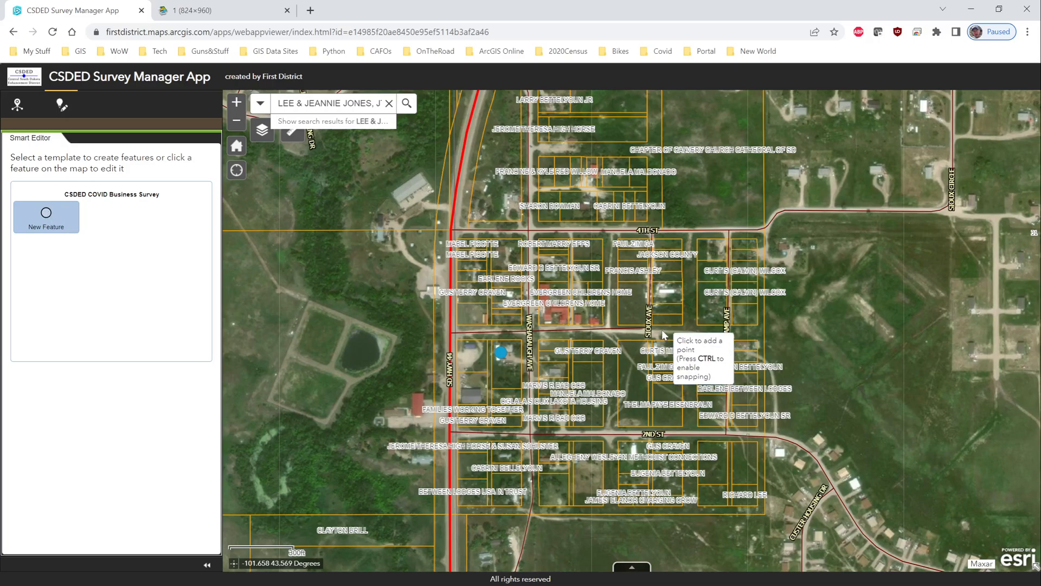
pyautogui.click(667, 291)
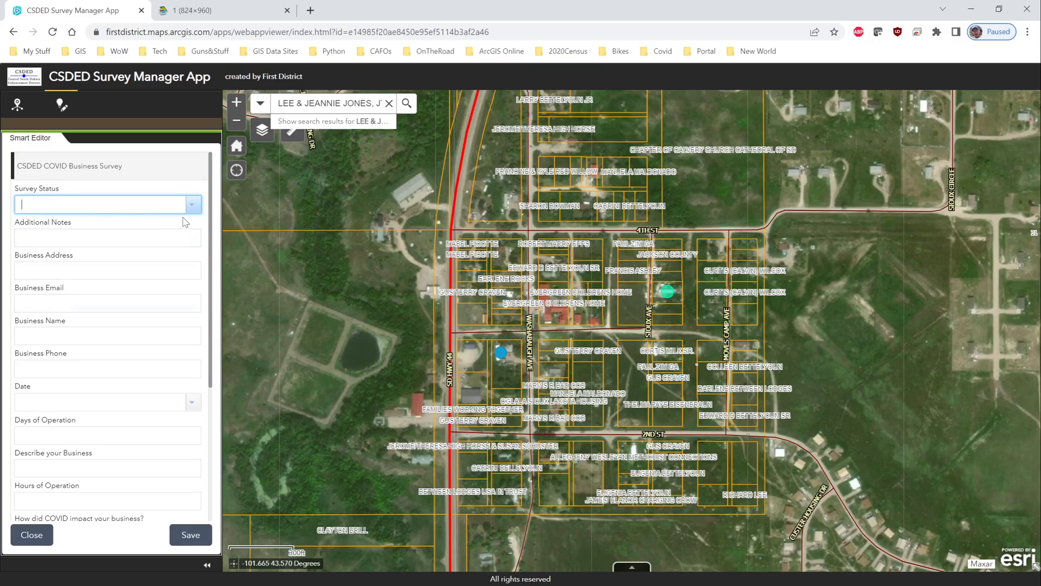
pyautogui.click(52, 205)
pyautogui.click(53, 234)
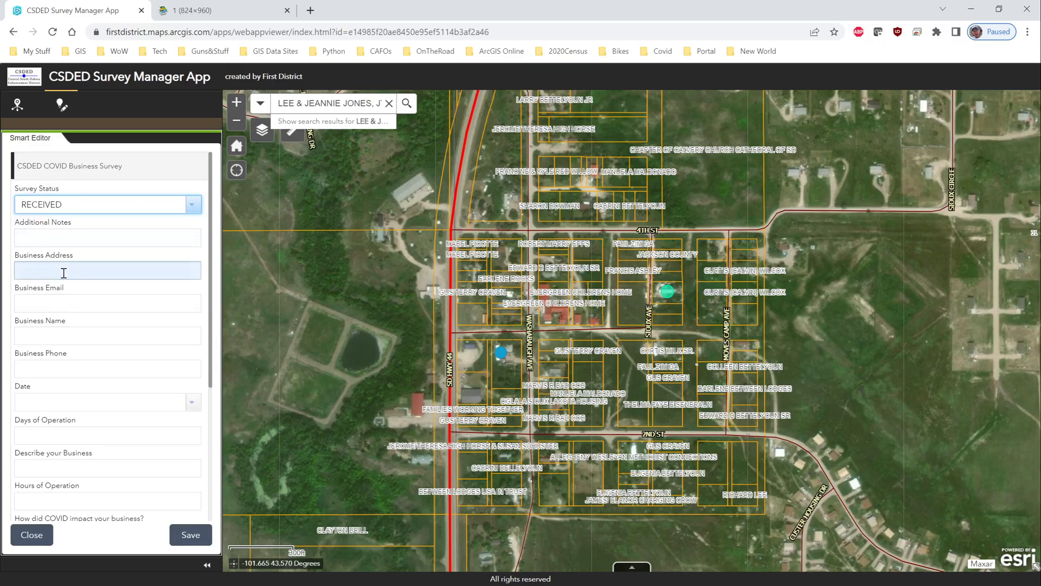
# Attach CSDED_Area.jpg to the new survey point and save it
pyautogui.scroll(-4, 79, 388)
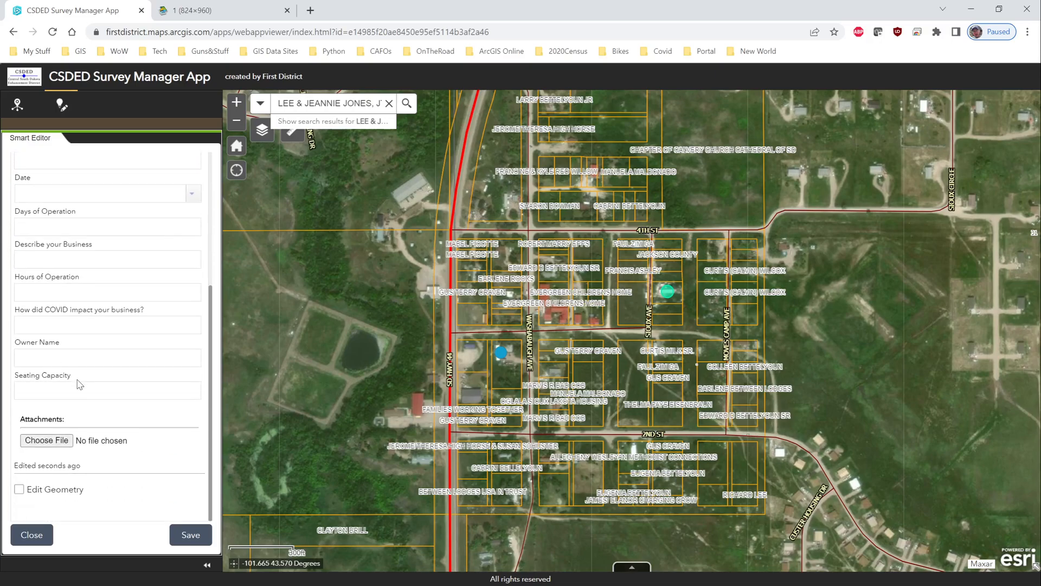
pyautogui.click(34, 446)
pyautogui.click(314, 108)
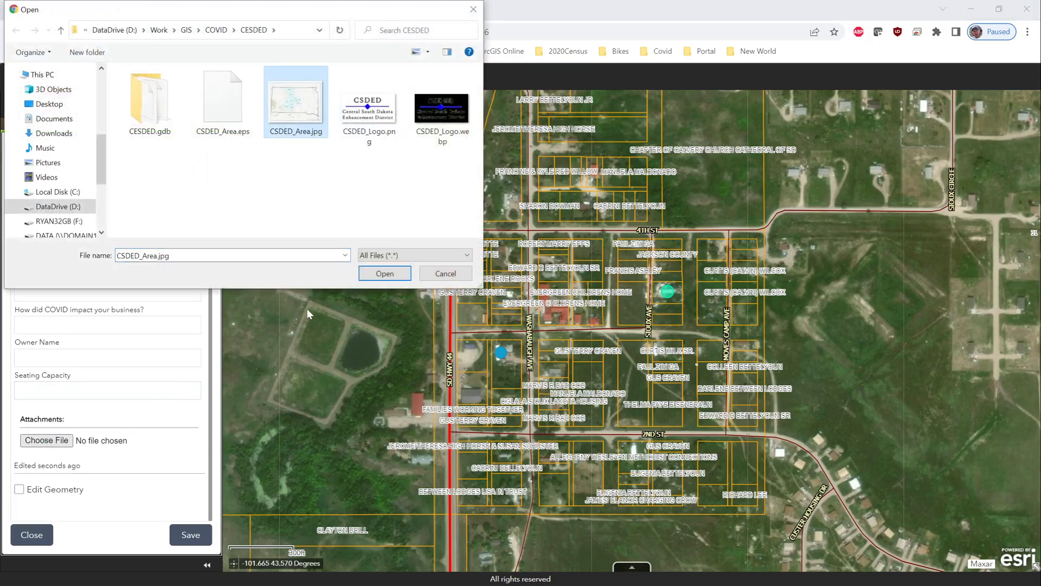
pyautogui.click(385, 274)
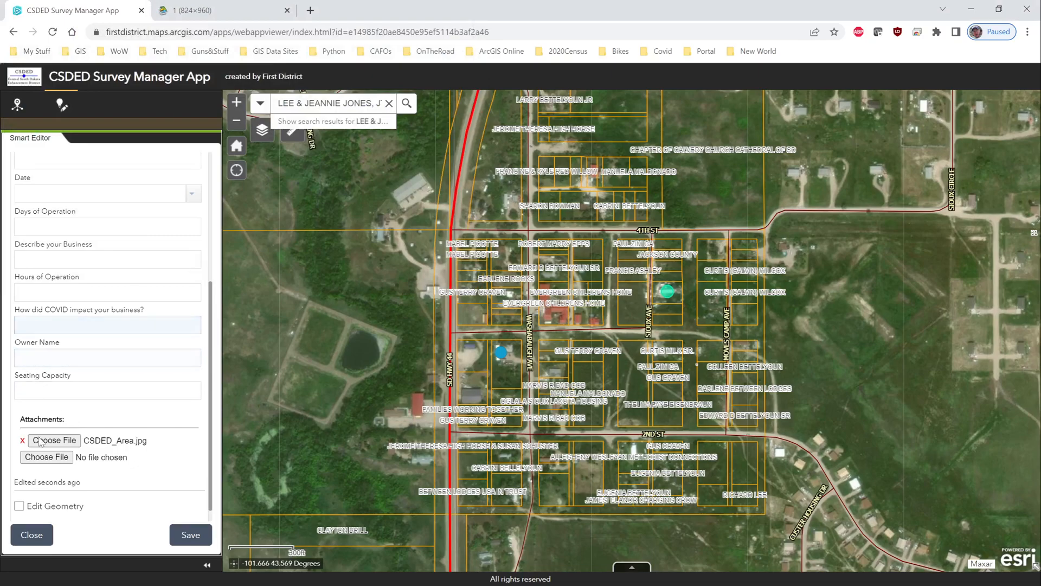
pyautogui.click(185, 533)
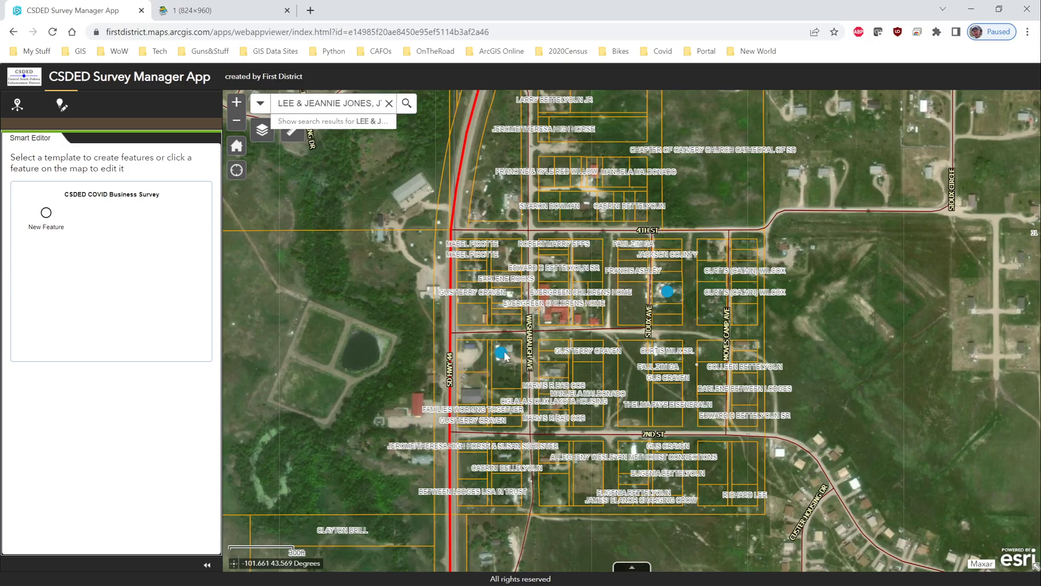
# Delete the new survey point east of Sioux Ave
pyautogui.click(667, 293)
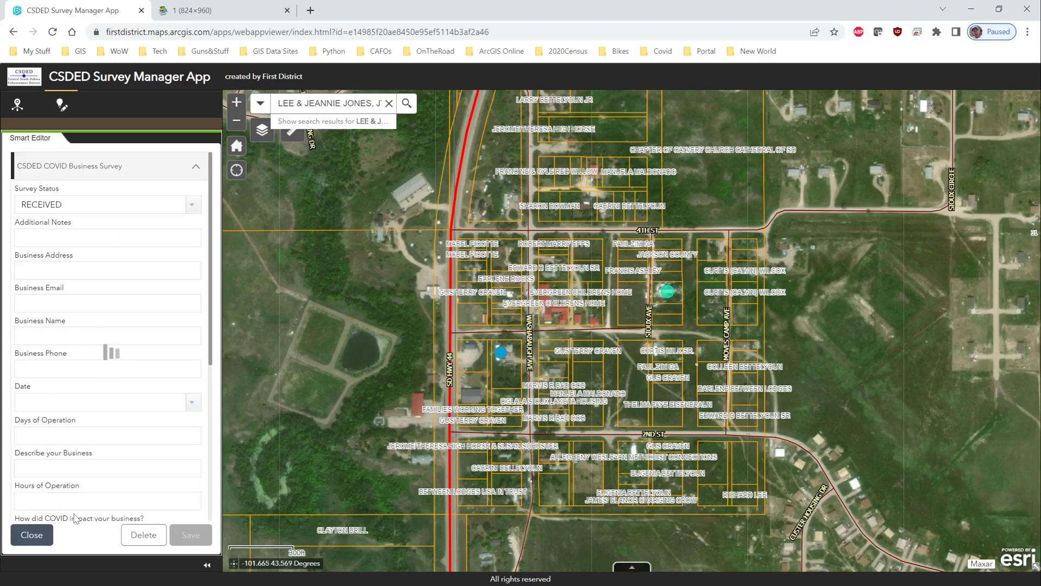
pyautogui.click(142, 536)
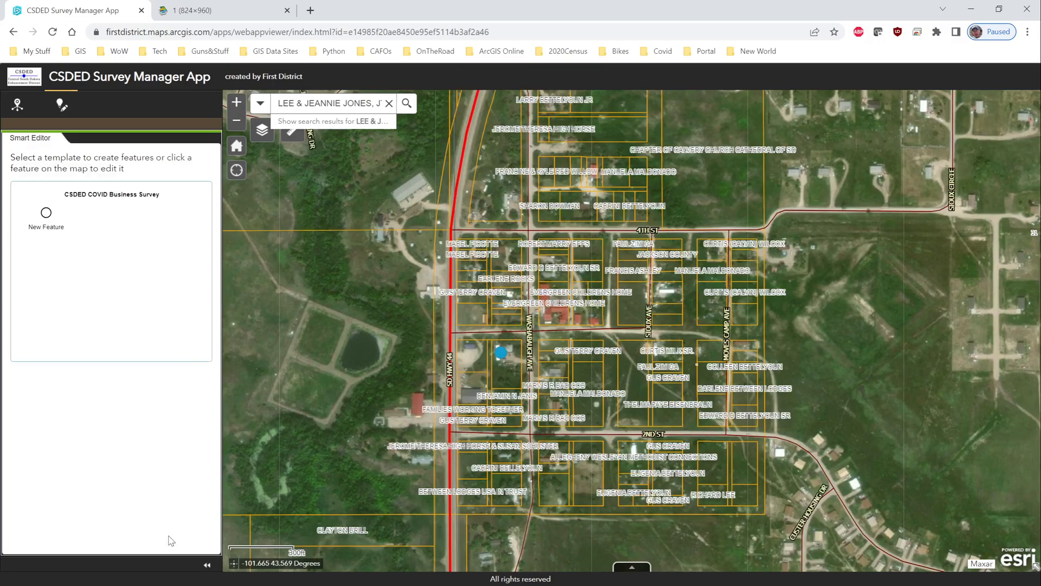
pyautogui.click(61, 110)
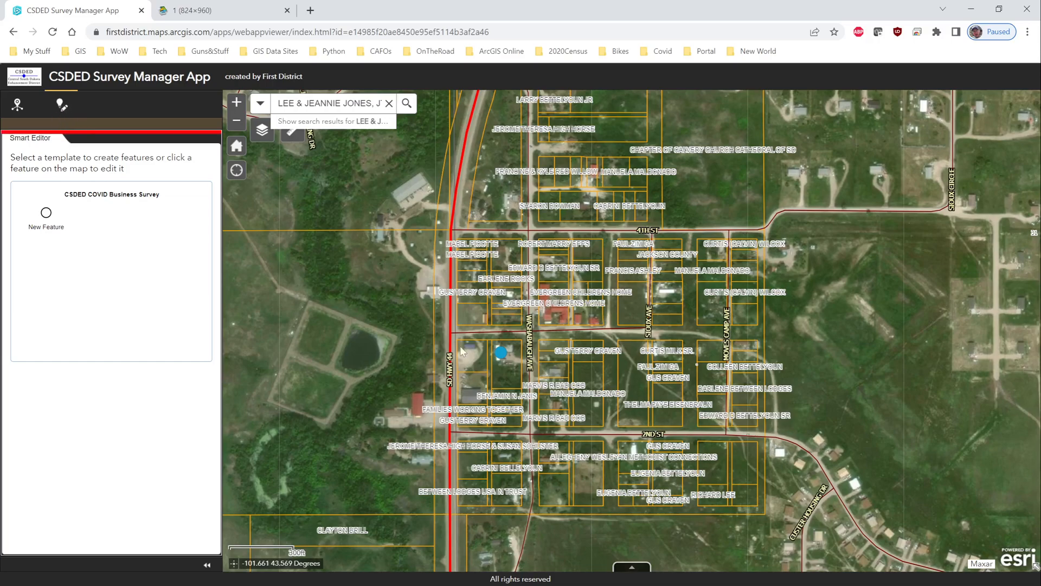
# Return to the info summary and view the Cool Business and First District survey records on the map
pyautogui.click(17, 105)
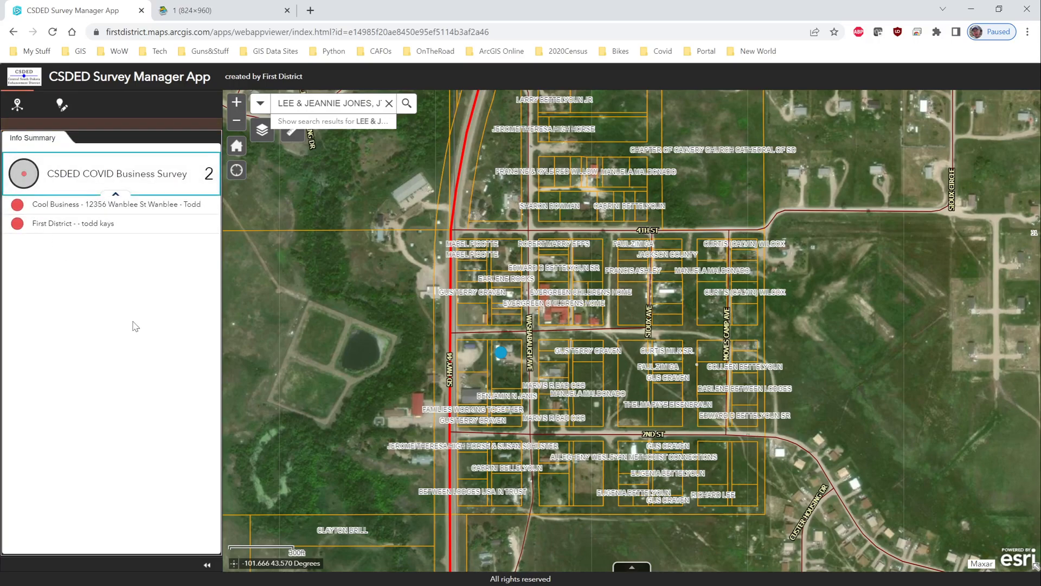
pyautogui.click(52, 204)
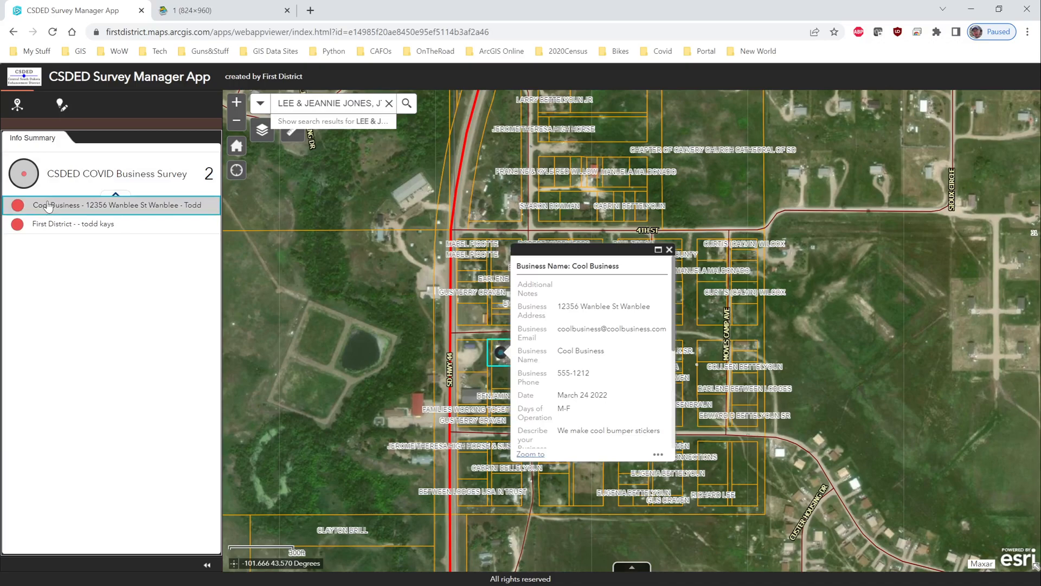
pyautogui.click(47, 225)
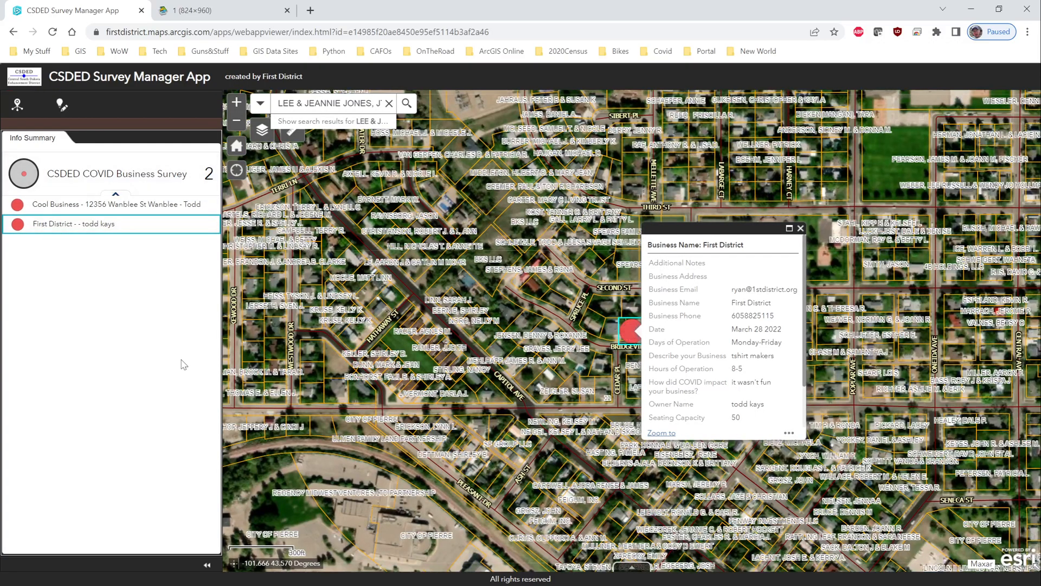
# View the CSDED COVID Business Survey attribute table and collapse it again
pyautogui.click(632, 567)
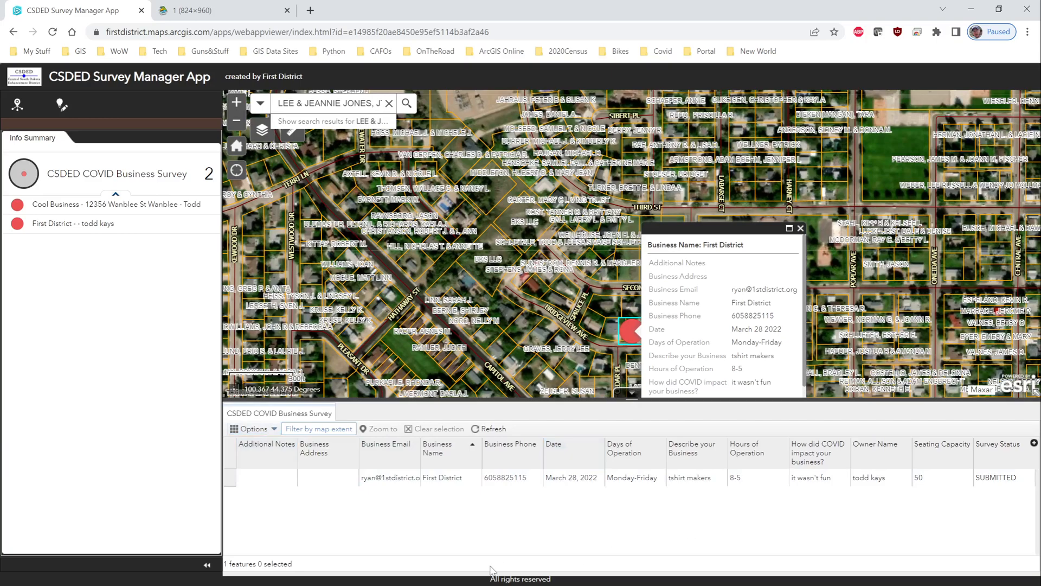
pyautogui.click(632, 400)
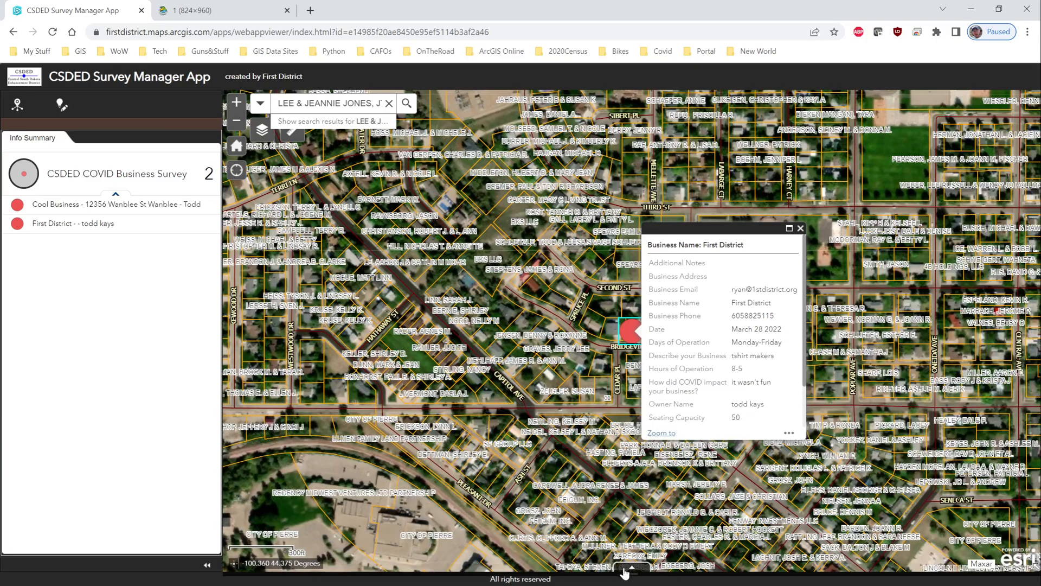
pyautogui.click(632, 569)
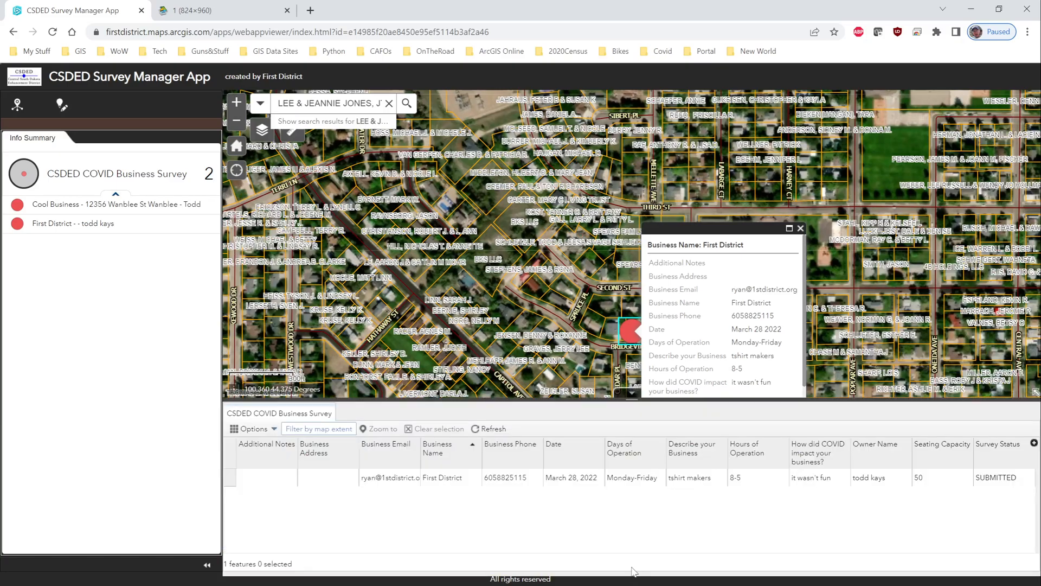
pyautogui.click(632, 398)
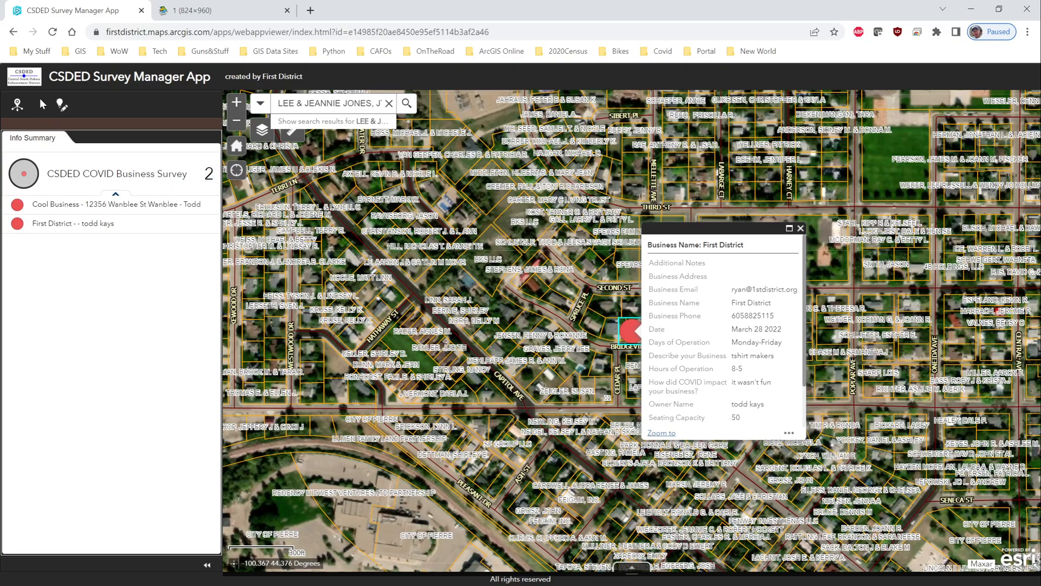
# Return the map to its default extent and clear the parcel owner search
pyautogui.click(237, 147)
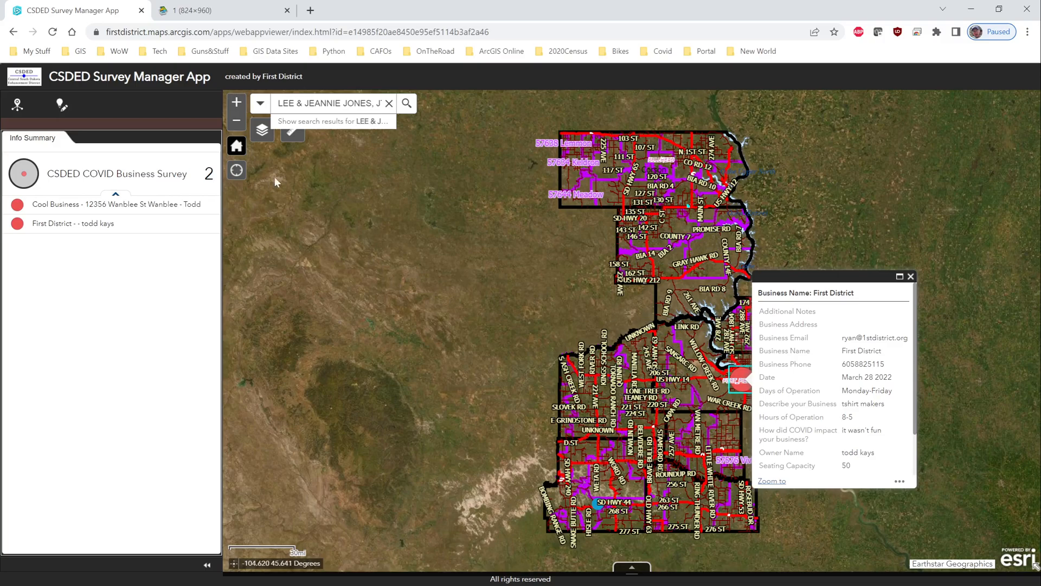
pyautogui.click(389, 103)
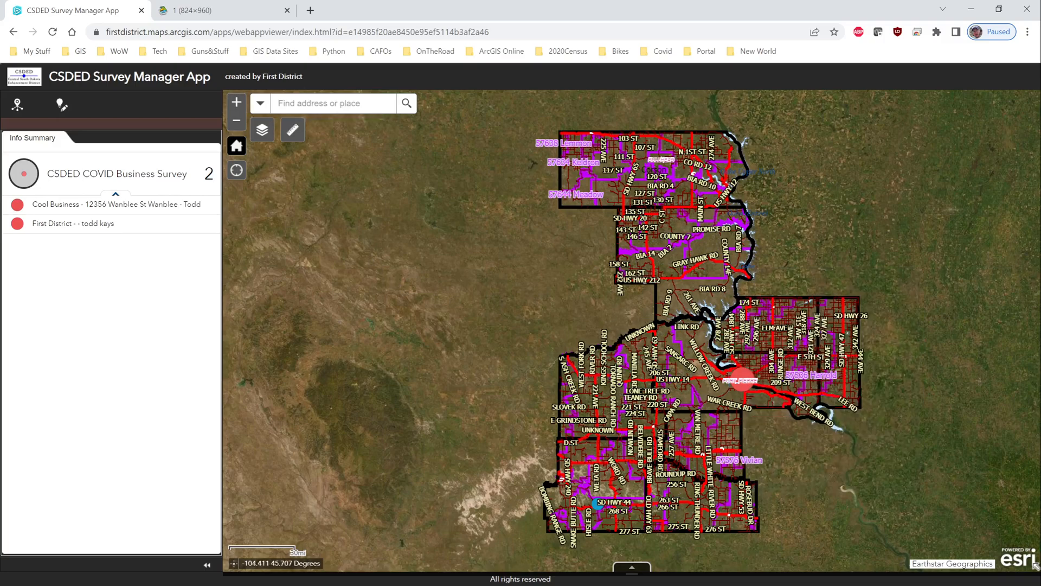